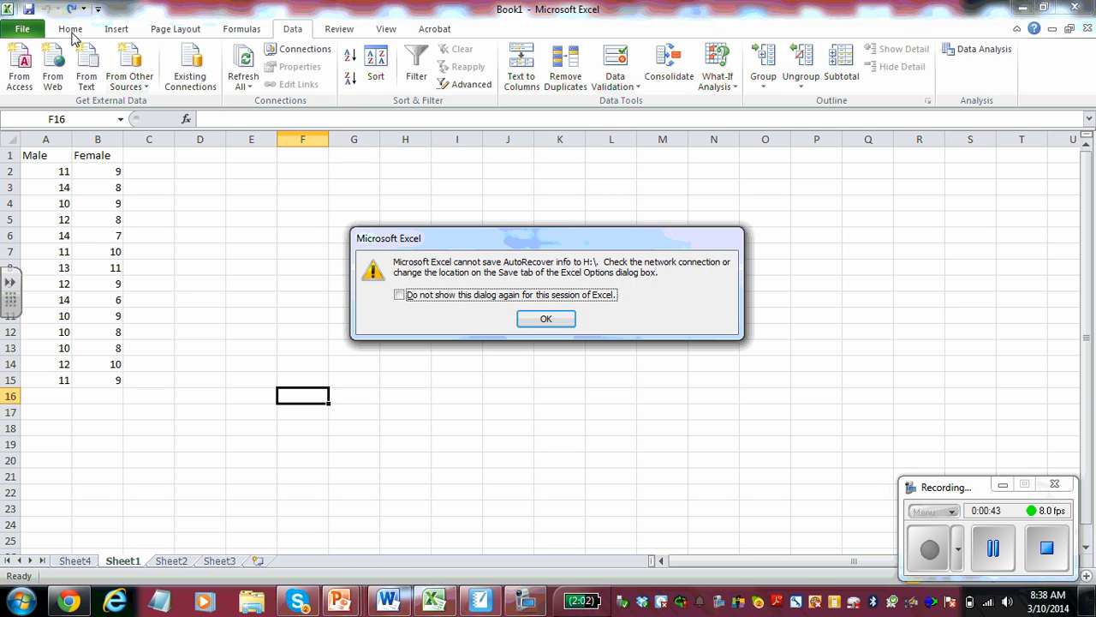
Dismiss the AutoRecover save warning and bring up the data commands that include Data Analysis.
left_click(548, 320)
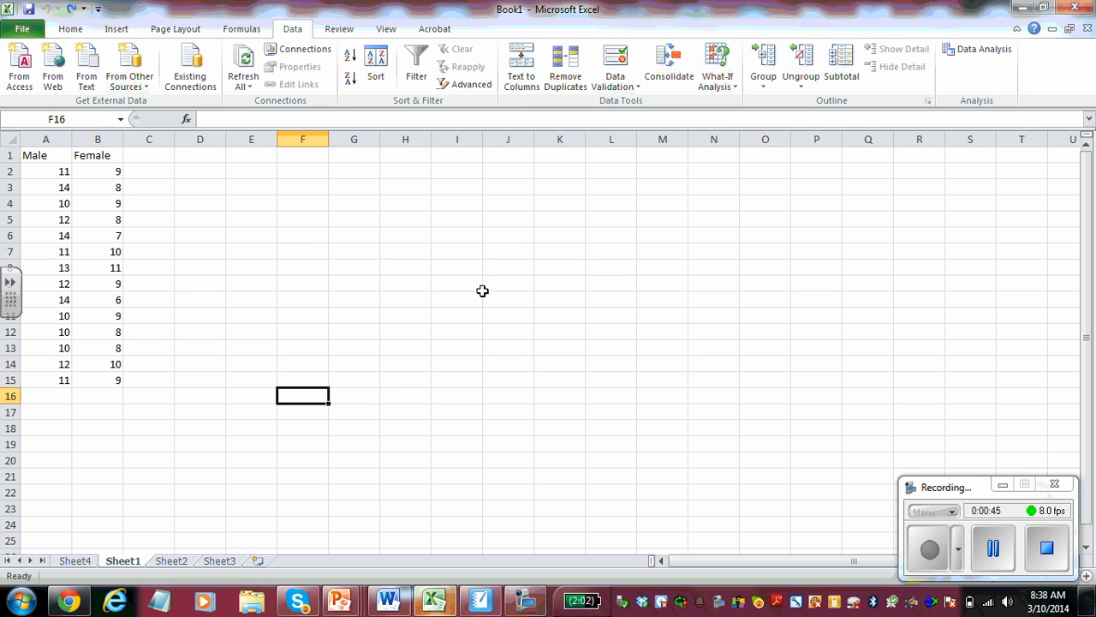
left_click(68, 31)
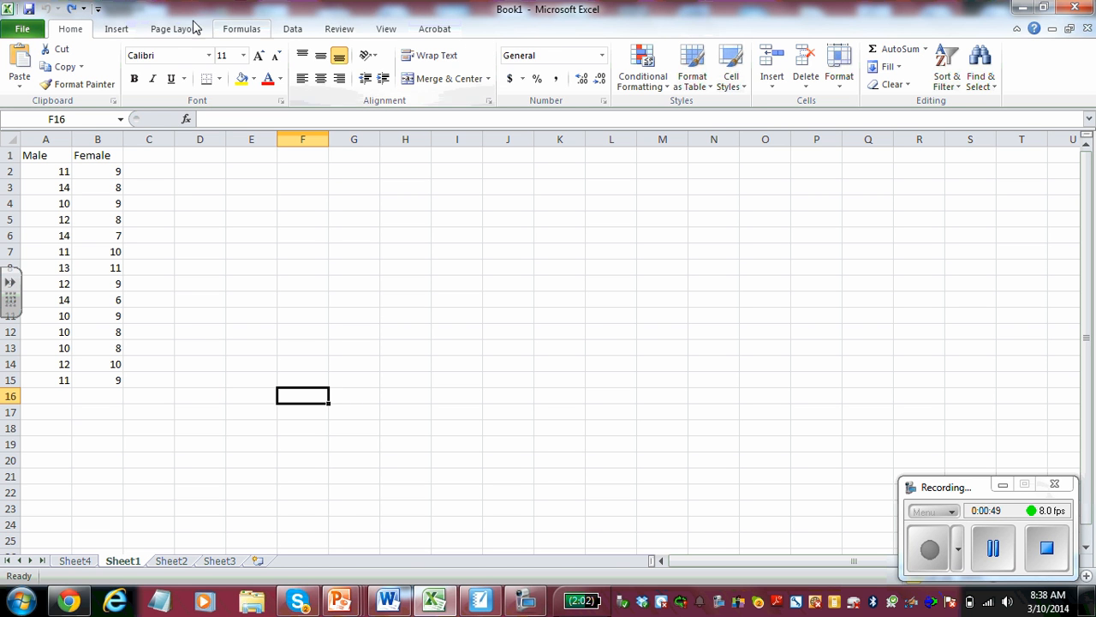
left_click(290, 30)
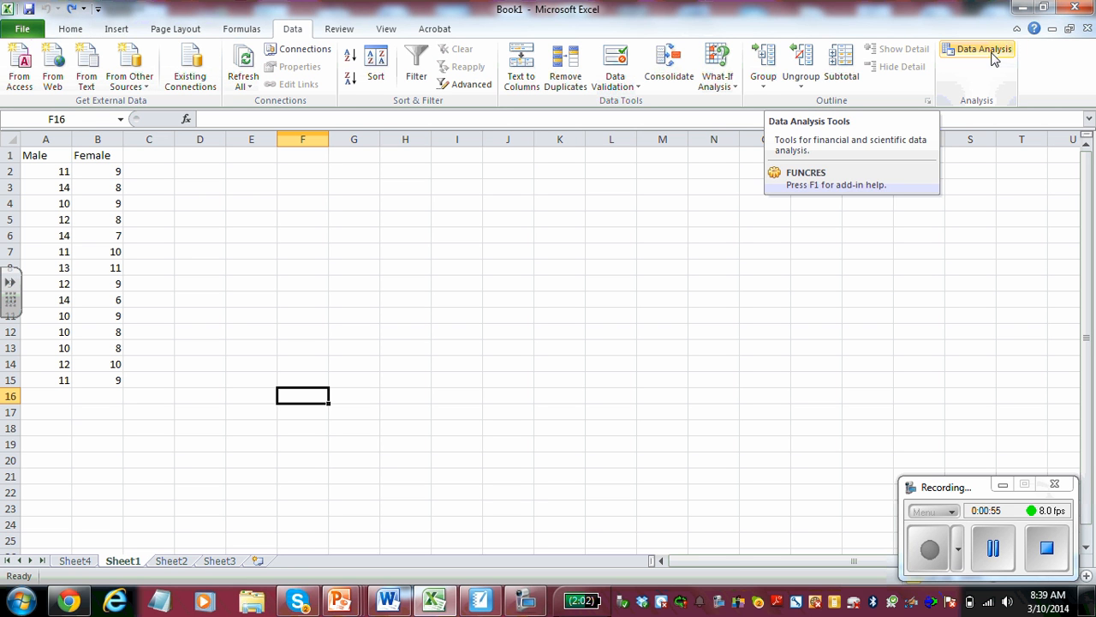
Open the Excel add-in settings and make sure the Analysis ToolPak is enabled.
left_click(22, 31)
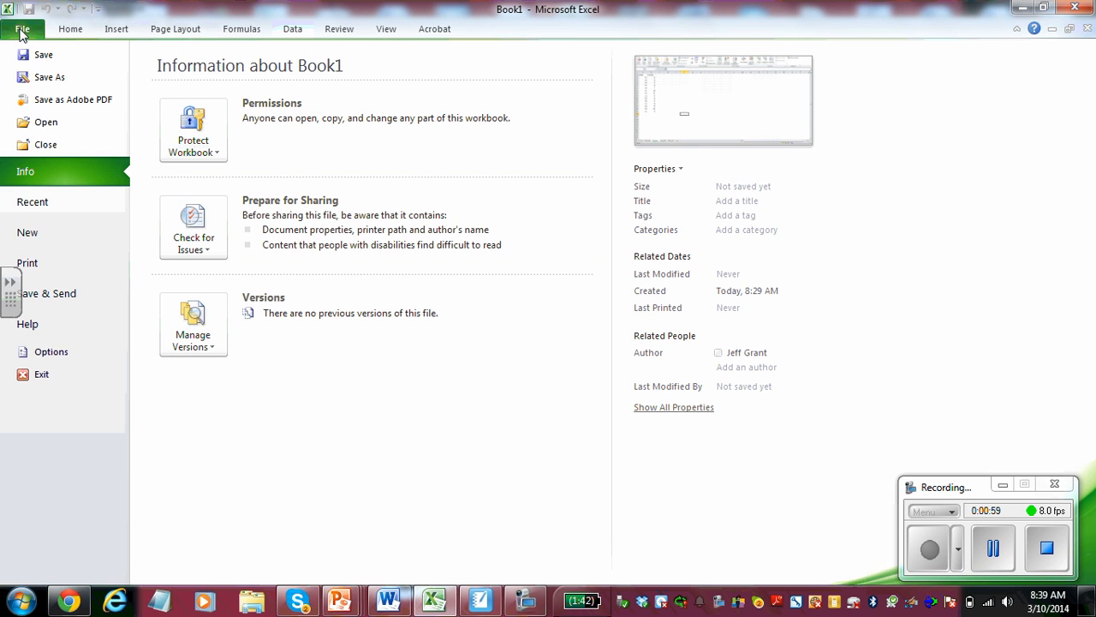
left_click(49, 356)
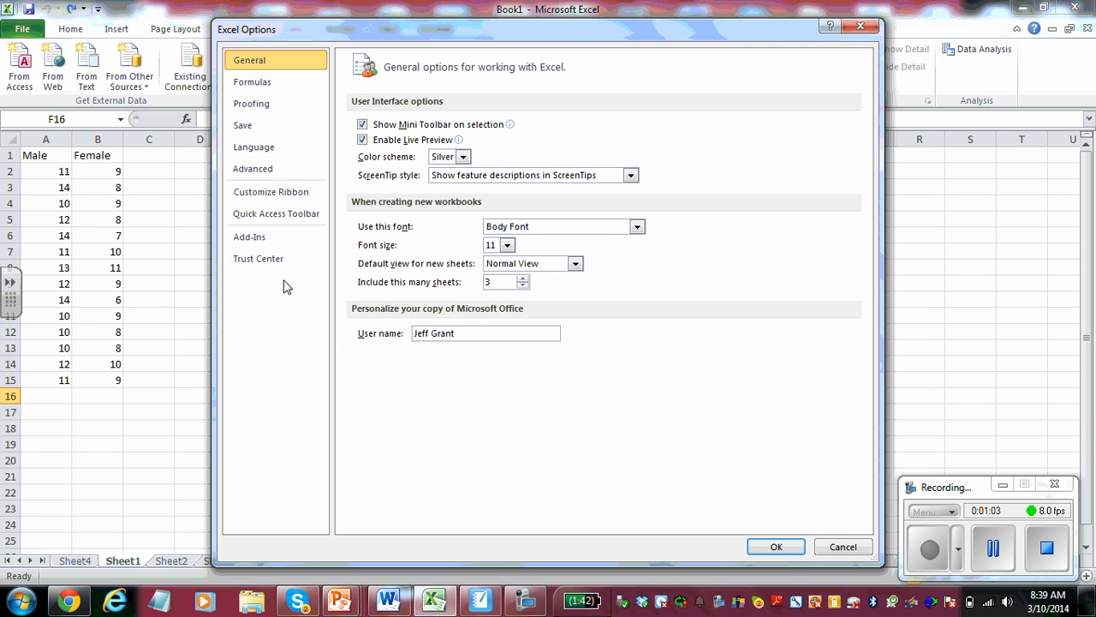
left_click(266, 240)
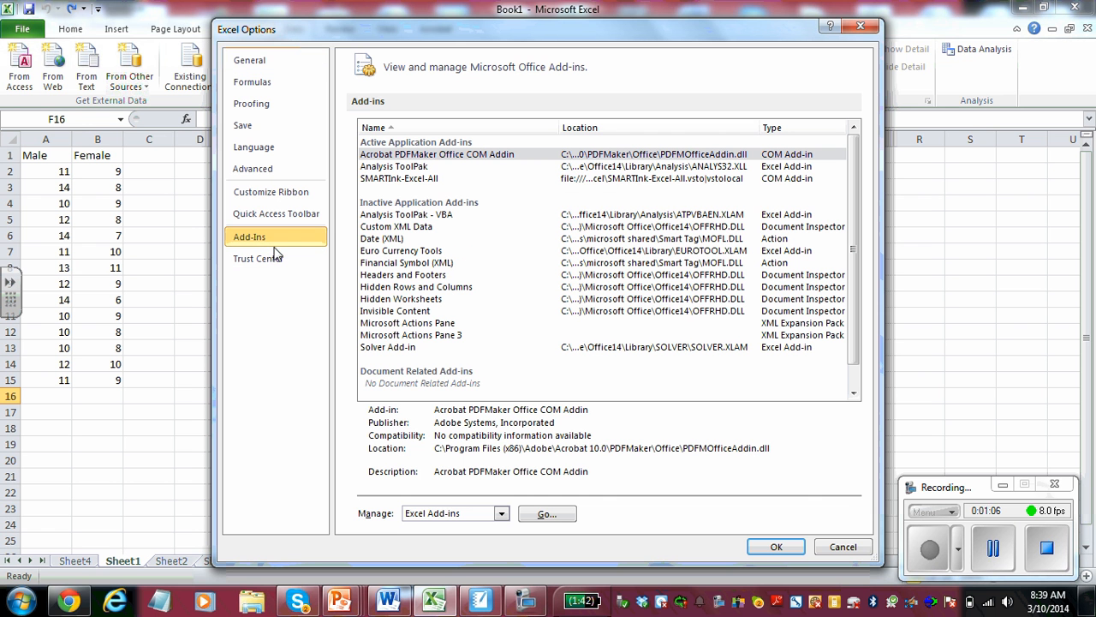
left_click(414, 168)
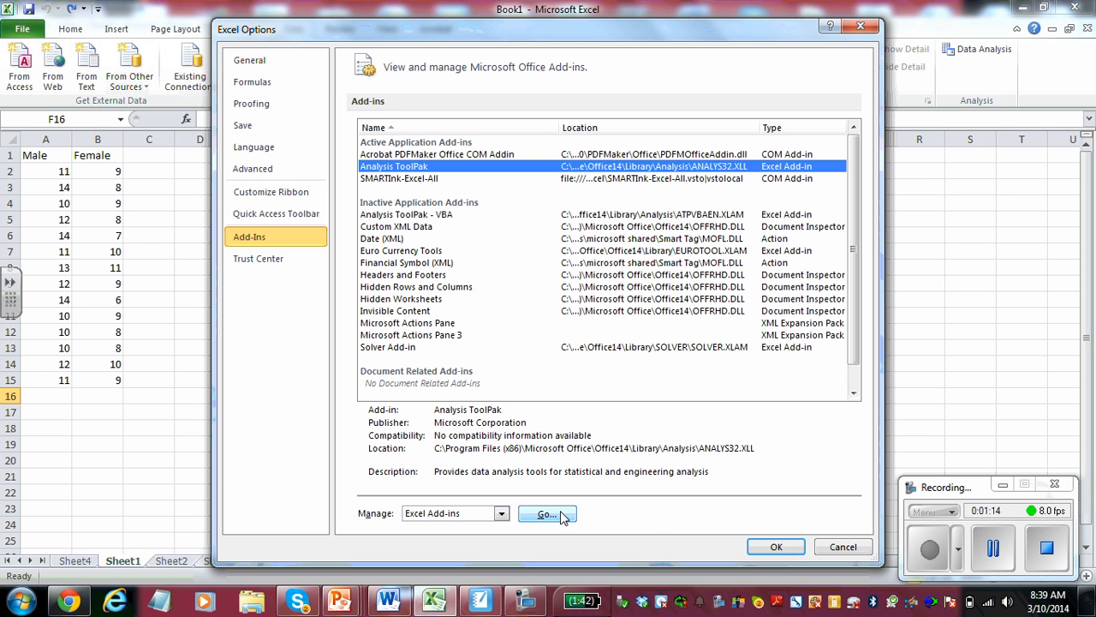
left_click(546, 514)
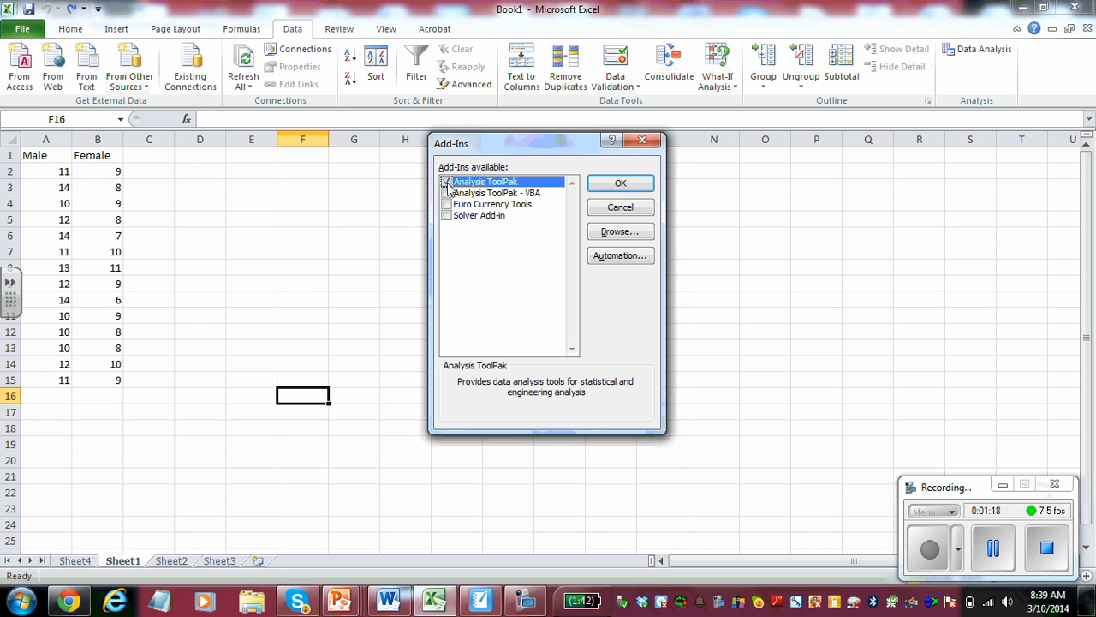
left_click(631, 185)
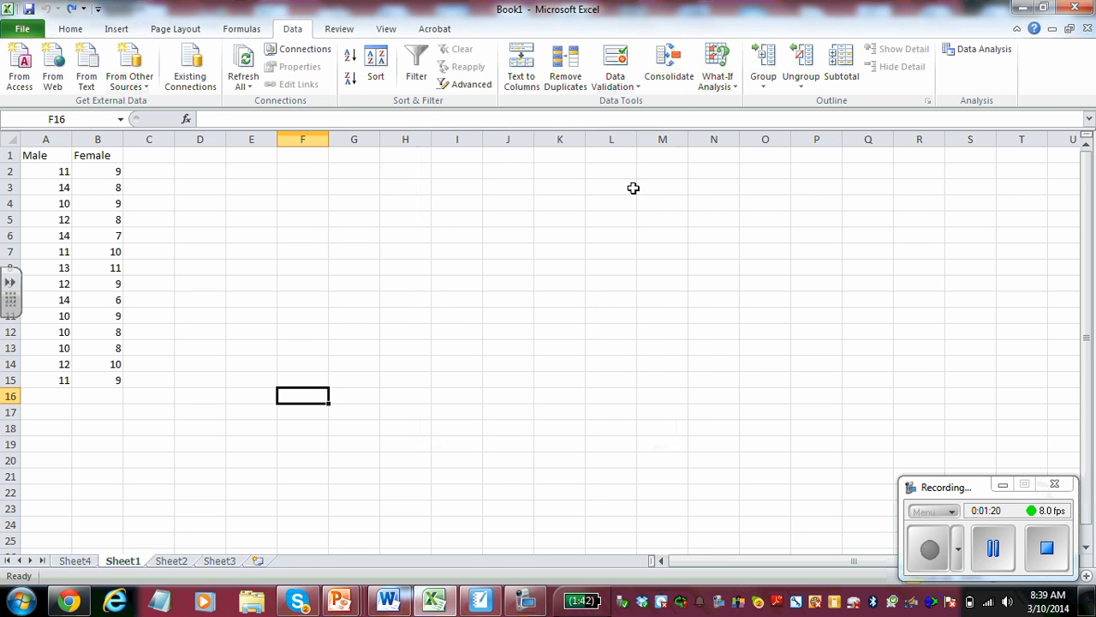
Run an F-Test Two-Sample for Variances on male data A2:A15 and female data B2:B15, alpha 0.05, with output on a new worksheet.
left_click(985, 54)
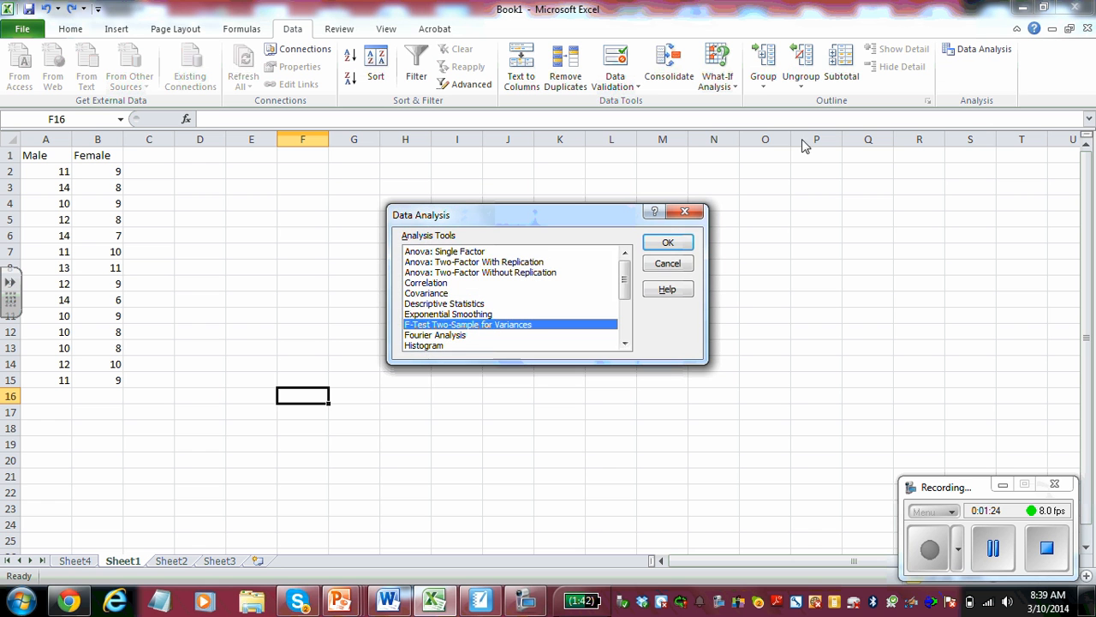
left_click_drag(624, 282, 624, 296)
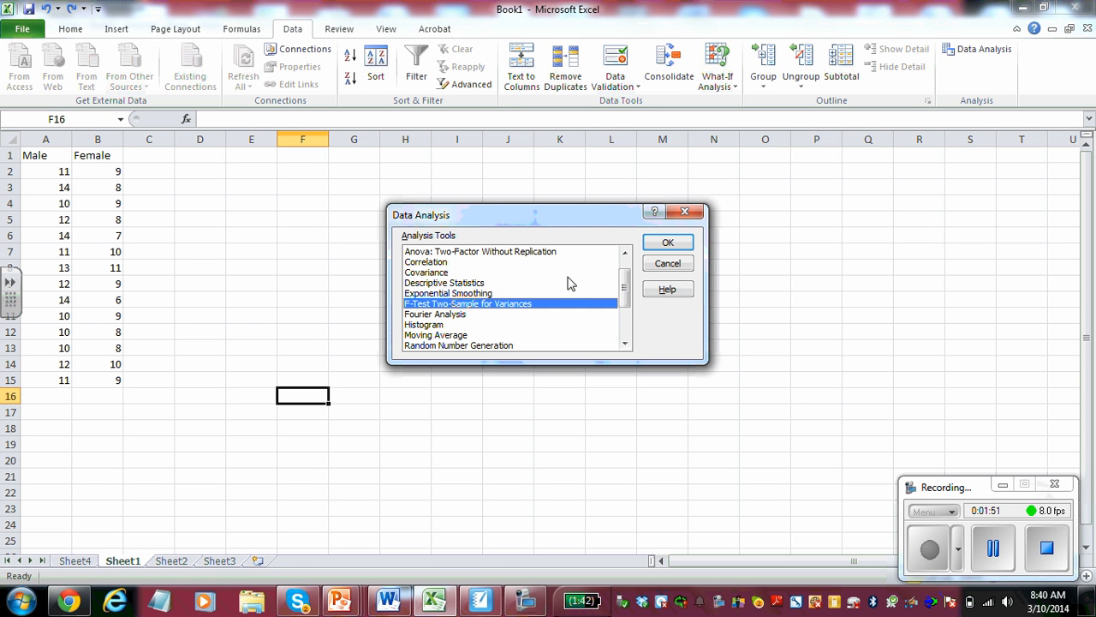
left_click(667, 243)
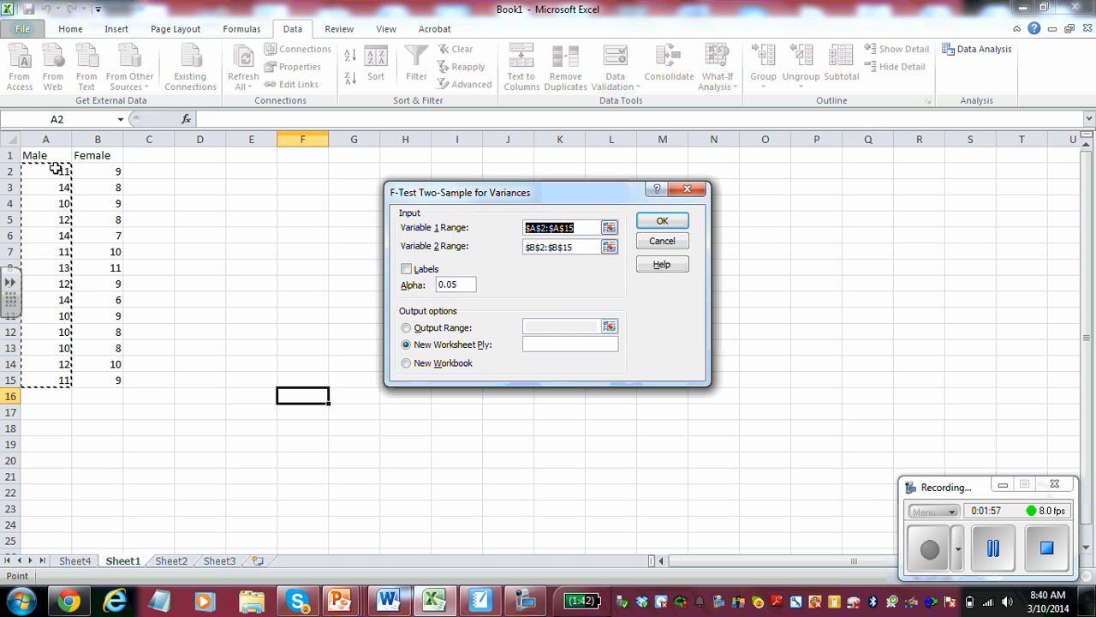
left_click_drag(55, 170, 43, 375)
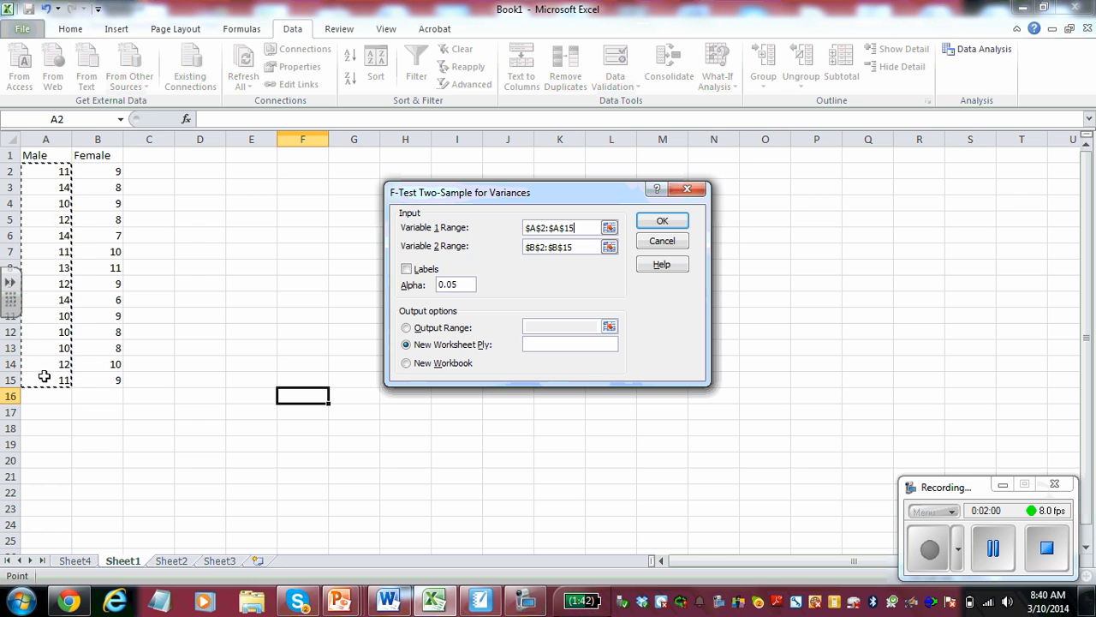
left_click(580, 248)
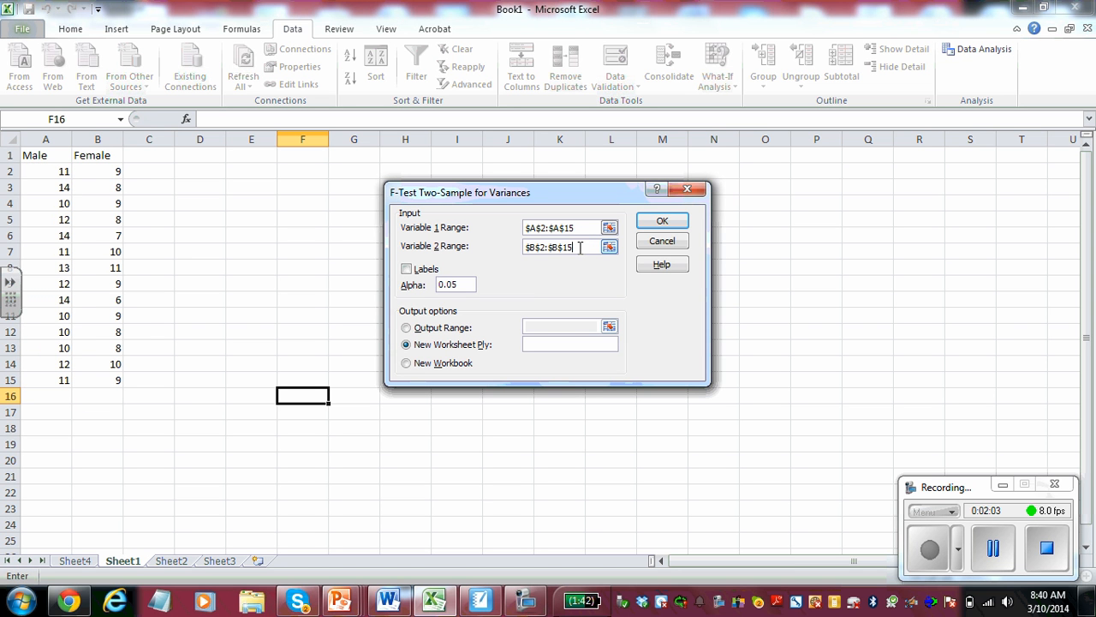
left_click_drag(579, 248, 527, 247)
key("BackSpace")
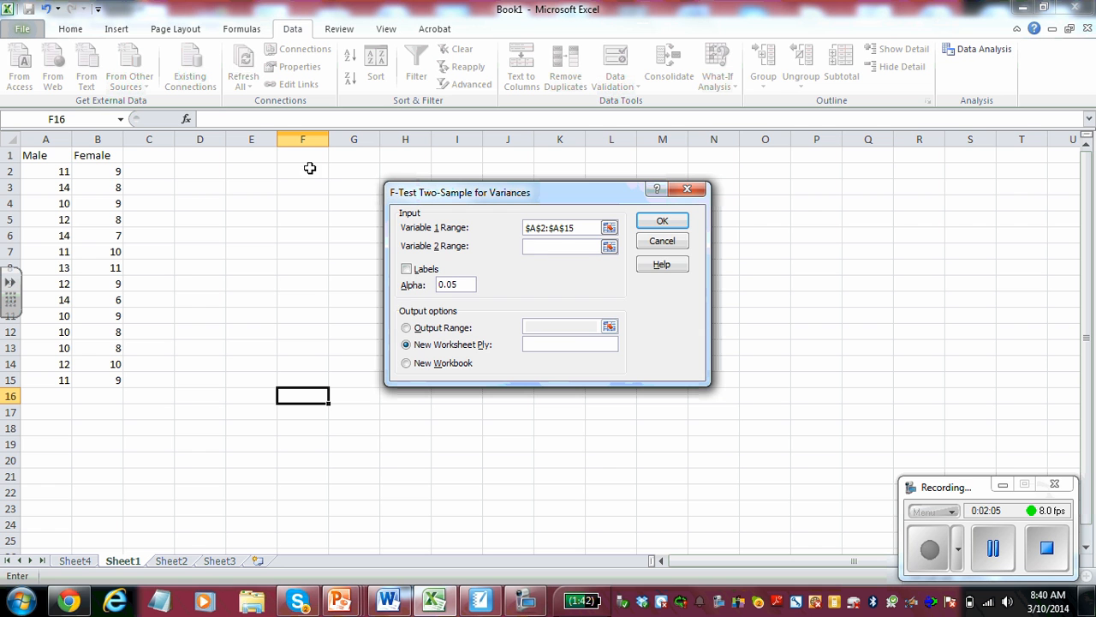
left_click_drag(111, 180, 116, 370)
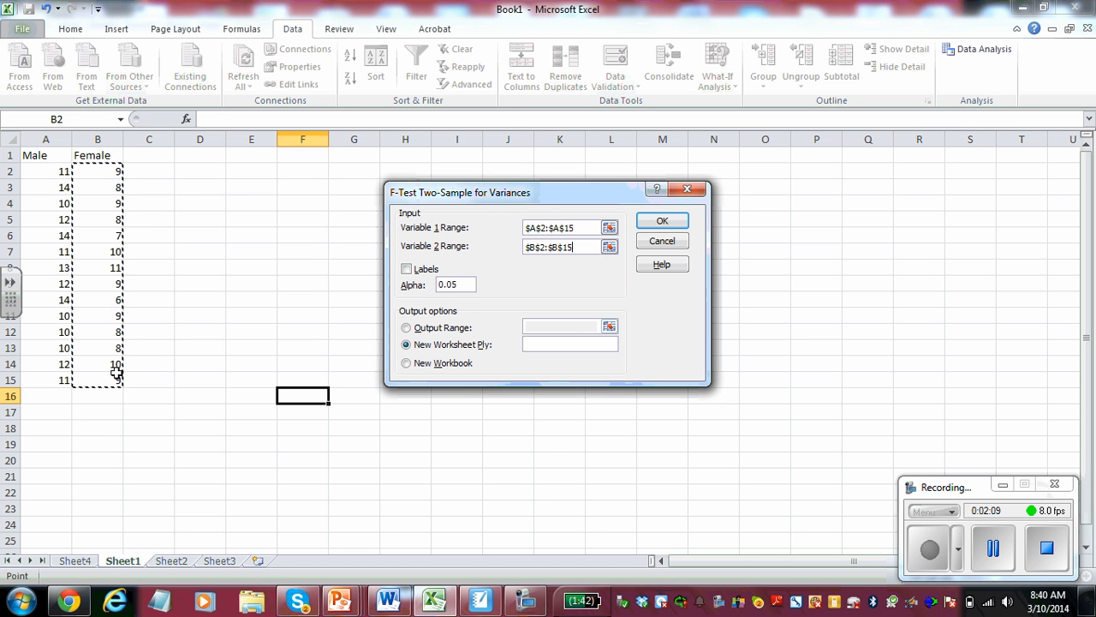
left_click(667, 222)
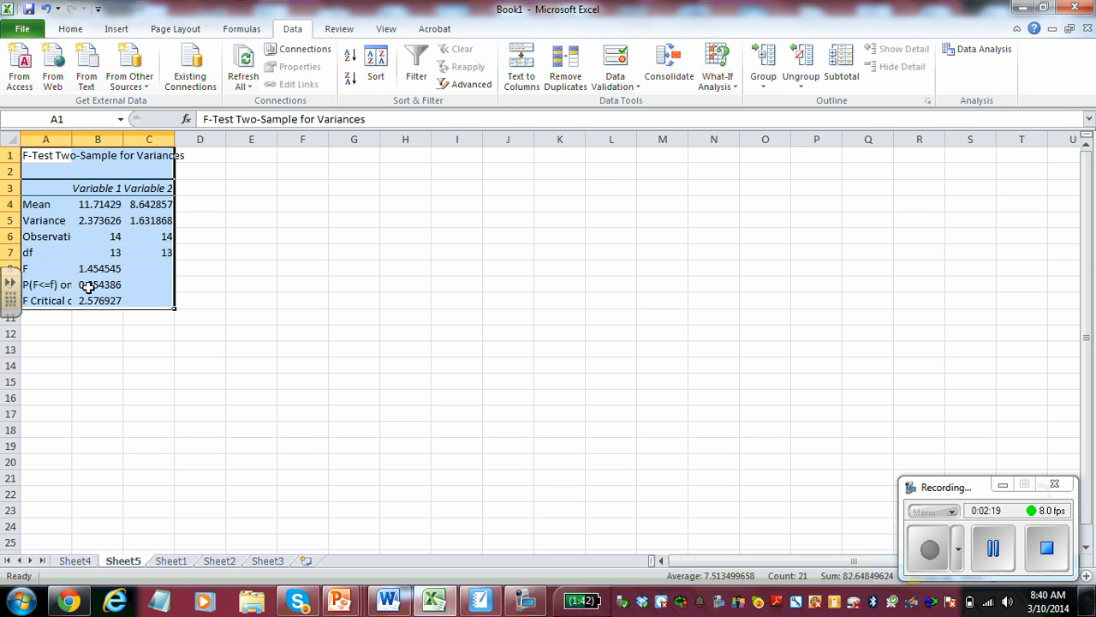
Switch to SMART Notebook, underline the F TEST heading in black pen, and return to the F-test results in Excel.
left_click(478, 602)
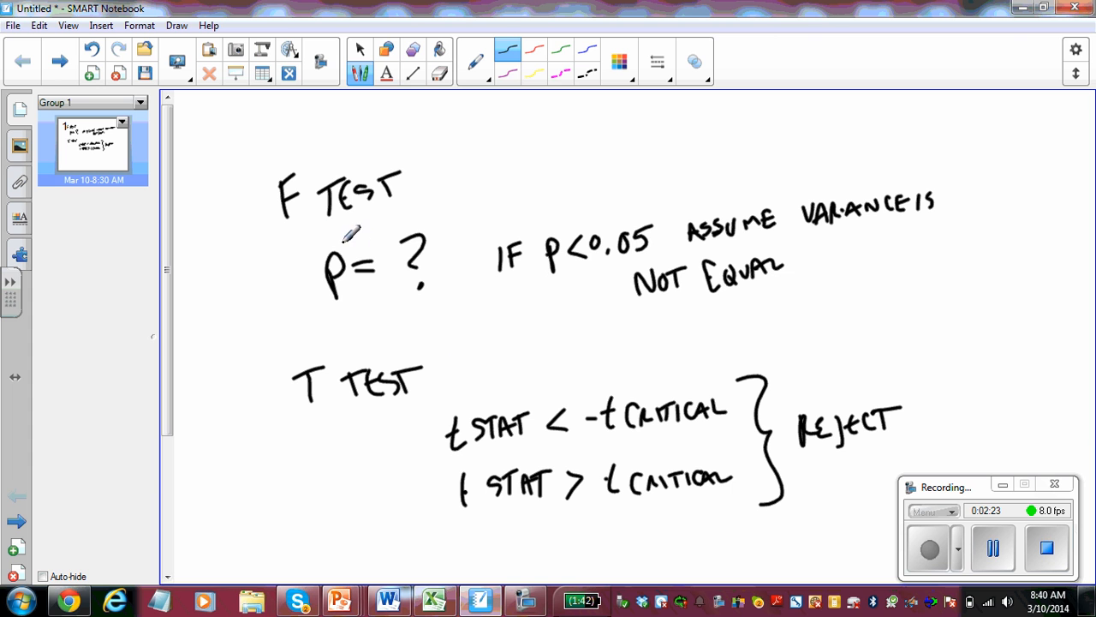
left_click_drag(281, 228, 452, 198)
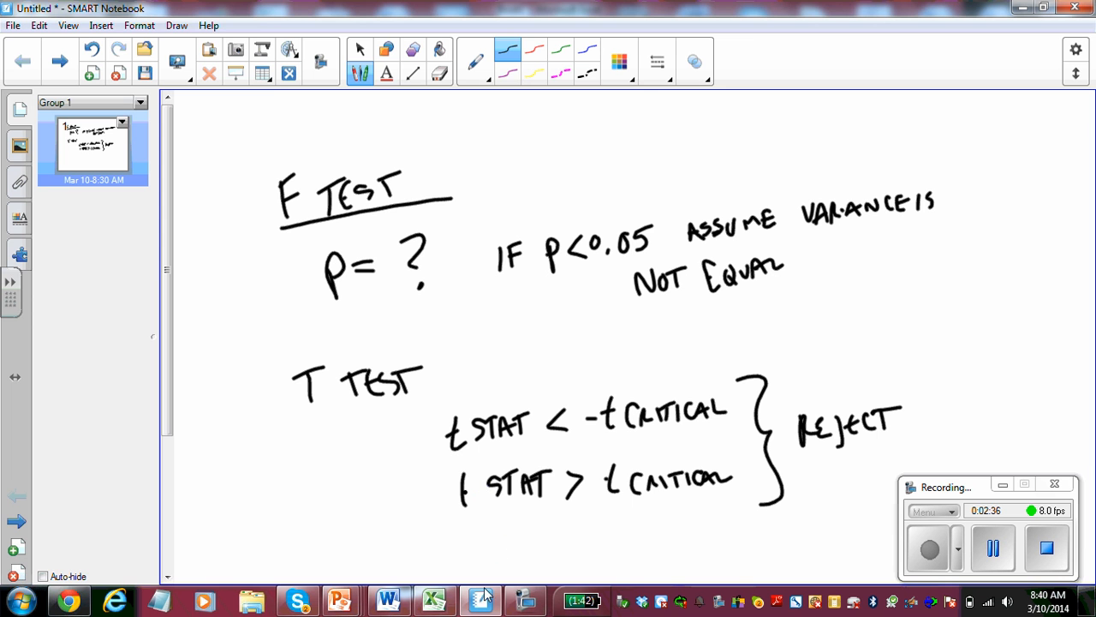
left_click(433, 602)
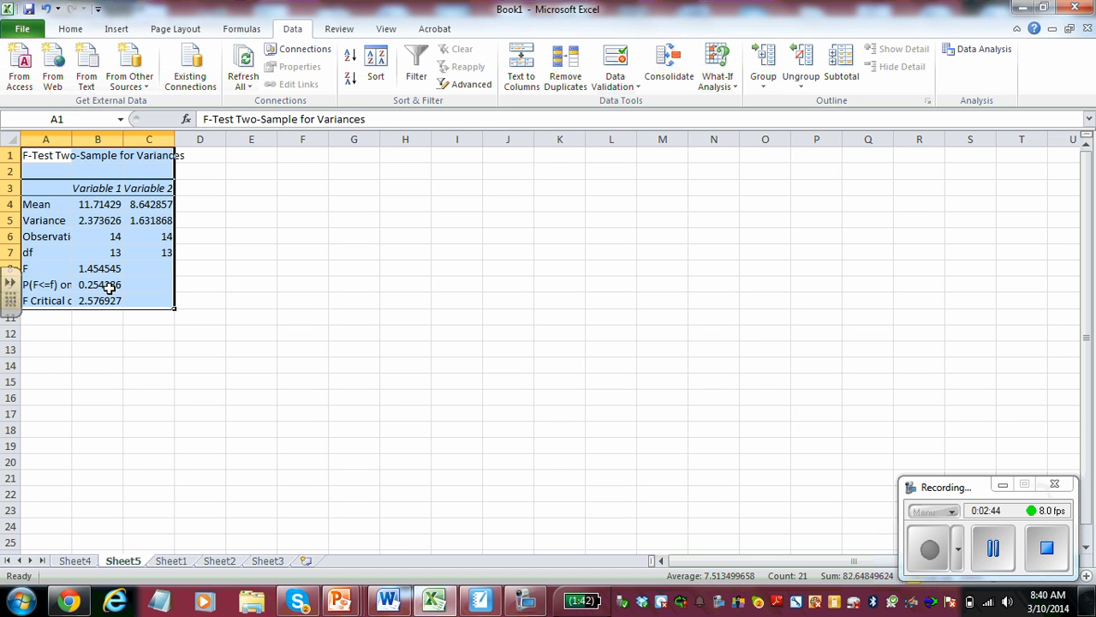
From Sheet1, run a t-Test: Two-Sample Assuming Equal Variances on A2:A15 and B2:B15, hypothesized mean difference 0, alpha 0.05, output to a new worksheet.
left_click(177, 561)
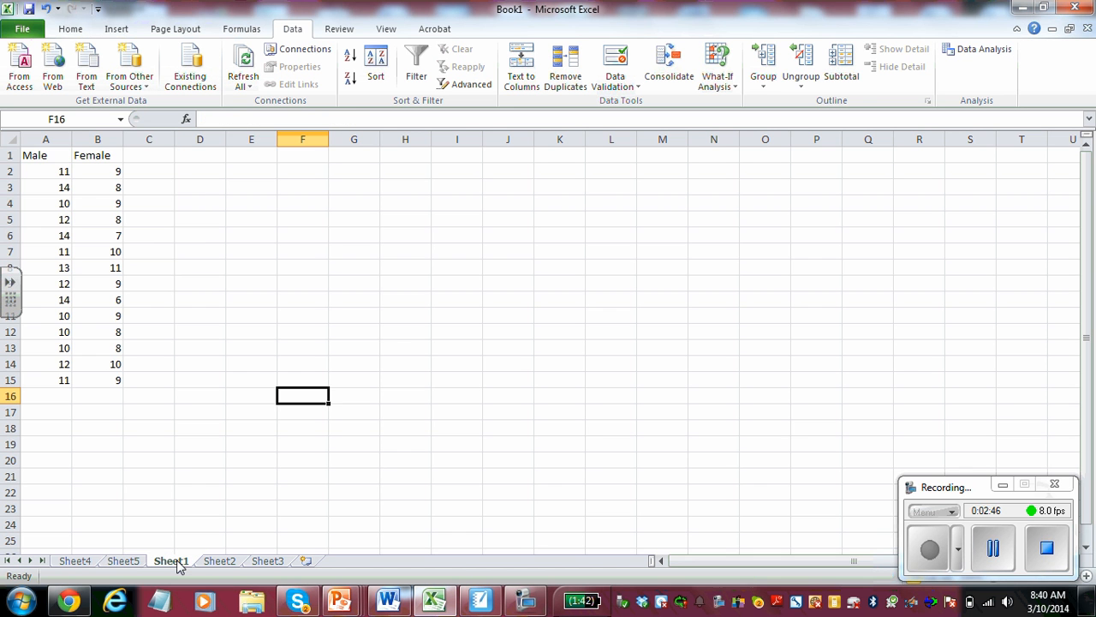
left_click(957, 54)
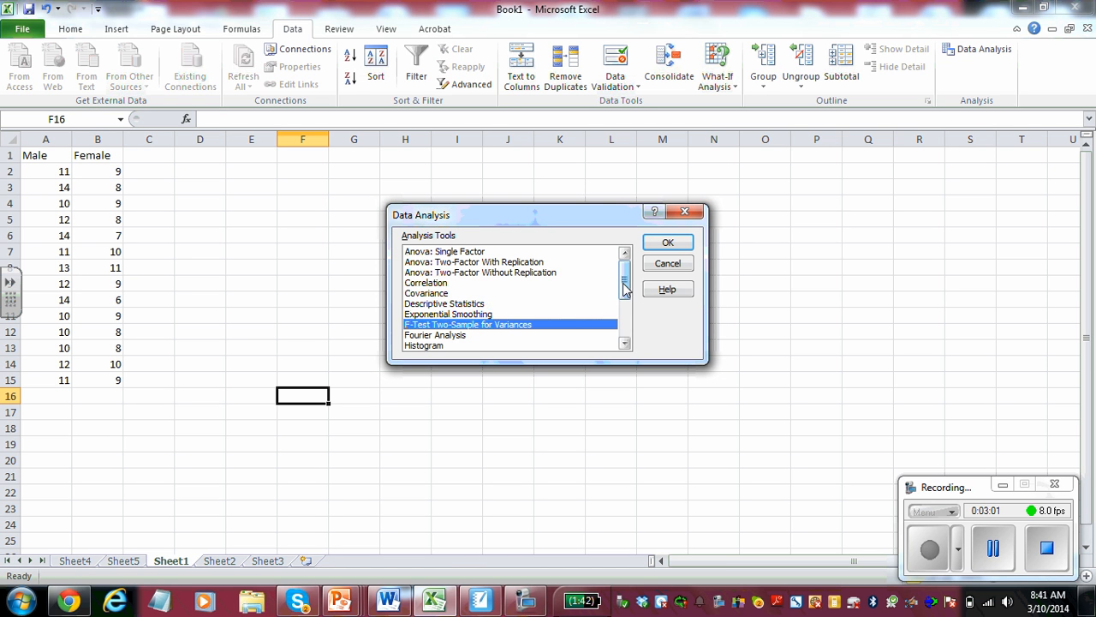
left_click_drag(624, 284, 624, 335)
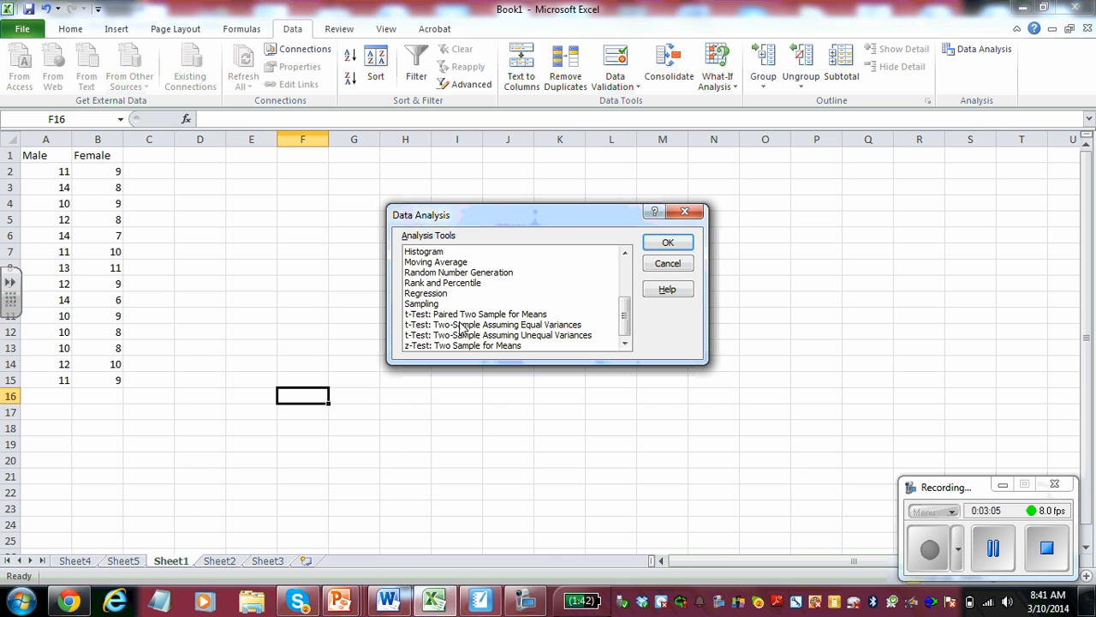
left_click(524, 326)
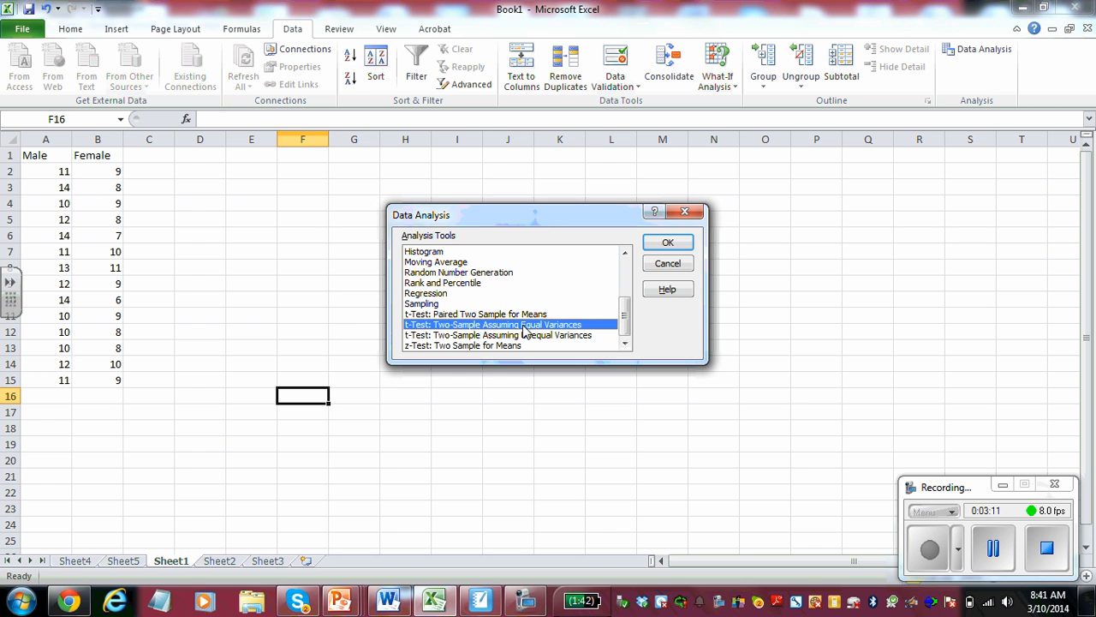
left_click(662, 243)
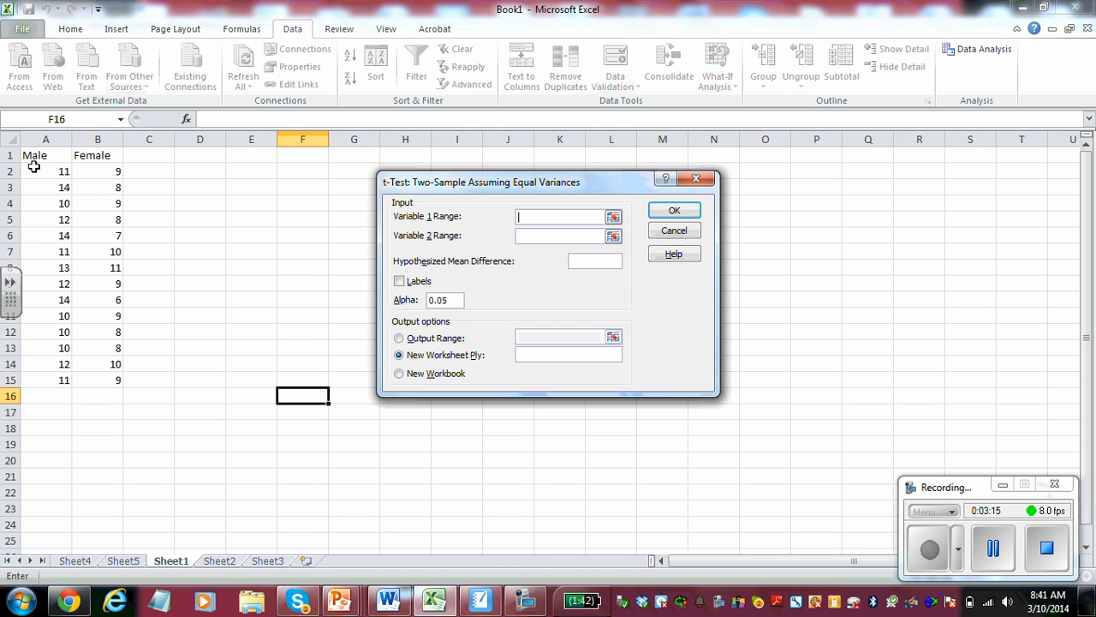
left_click_drag(44, 171, 53, 378)
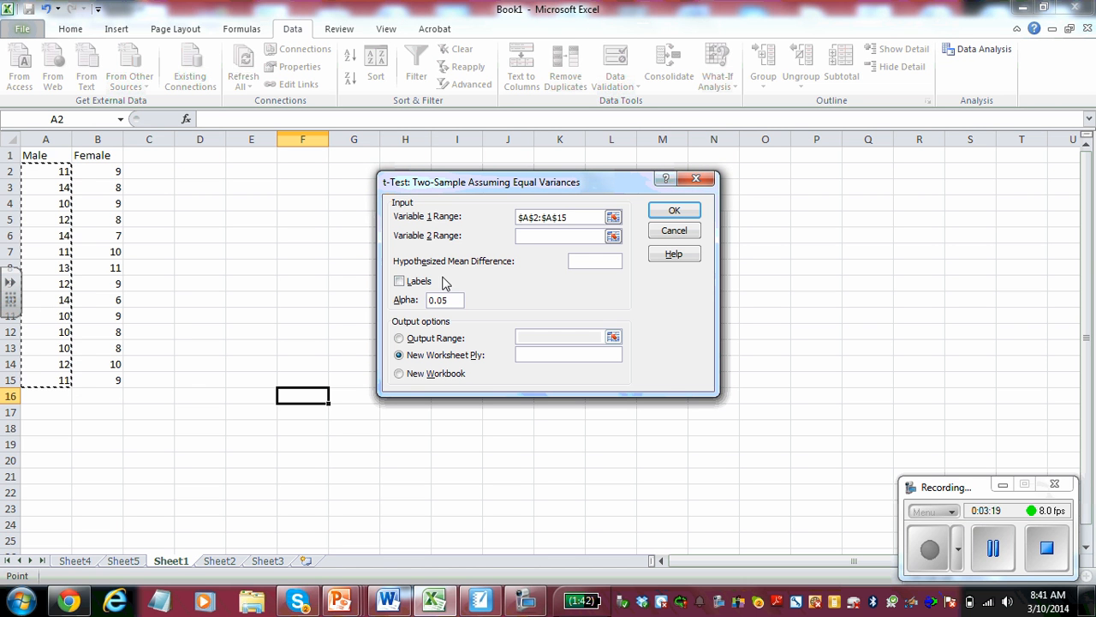
left_click(527, 239)
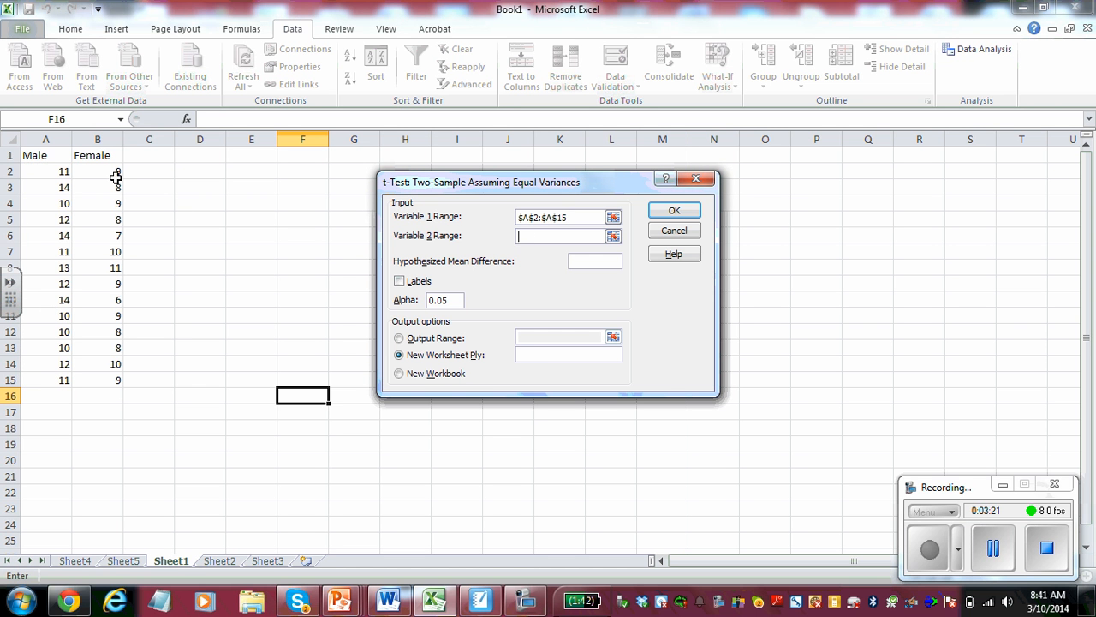
left_click_drag(115, 176, 114, 378)
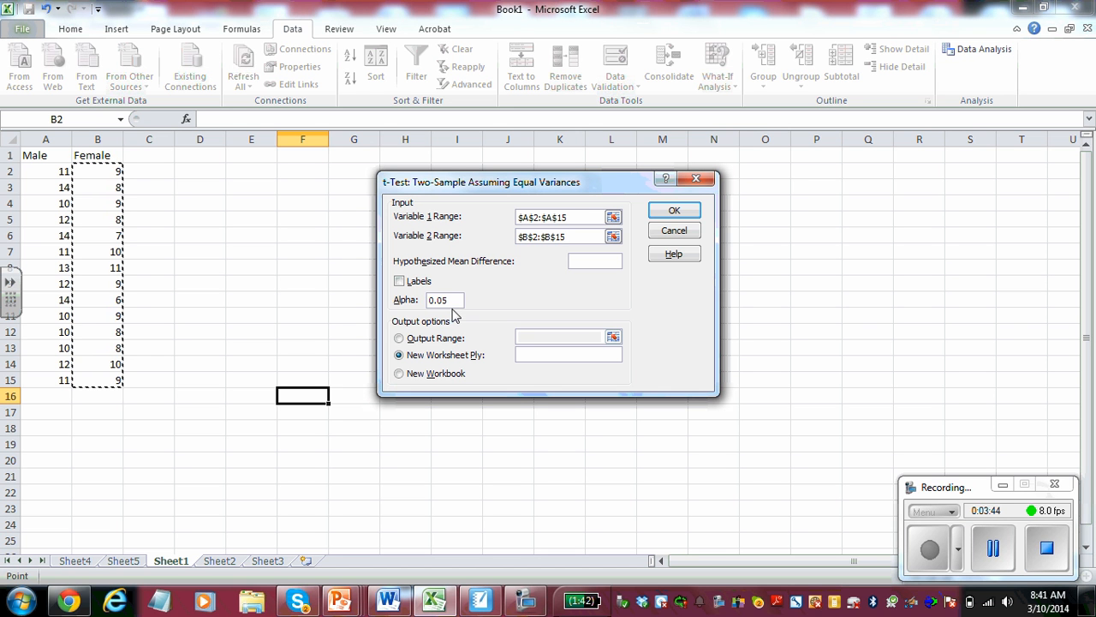
left_click(582, 260)
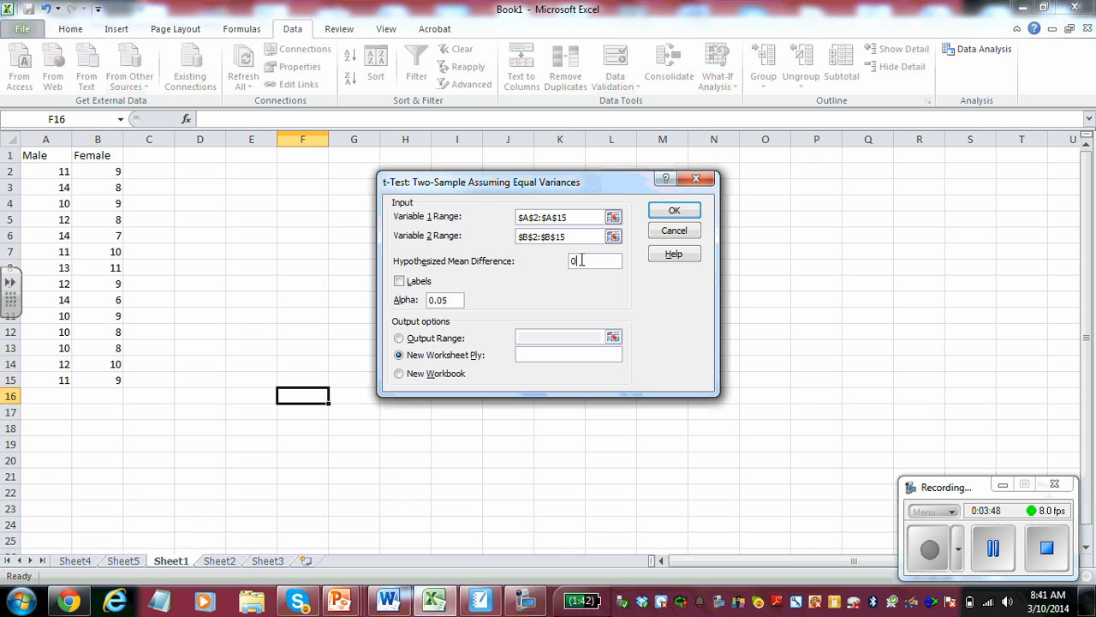
left_click(681, 212)
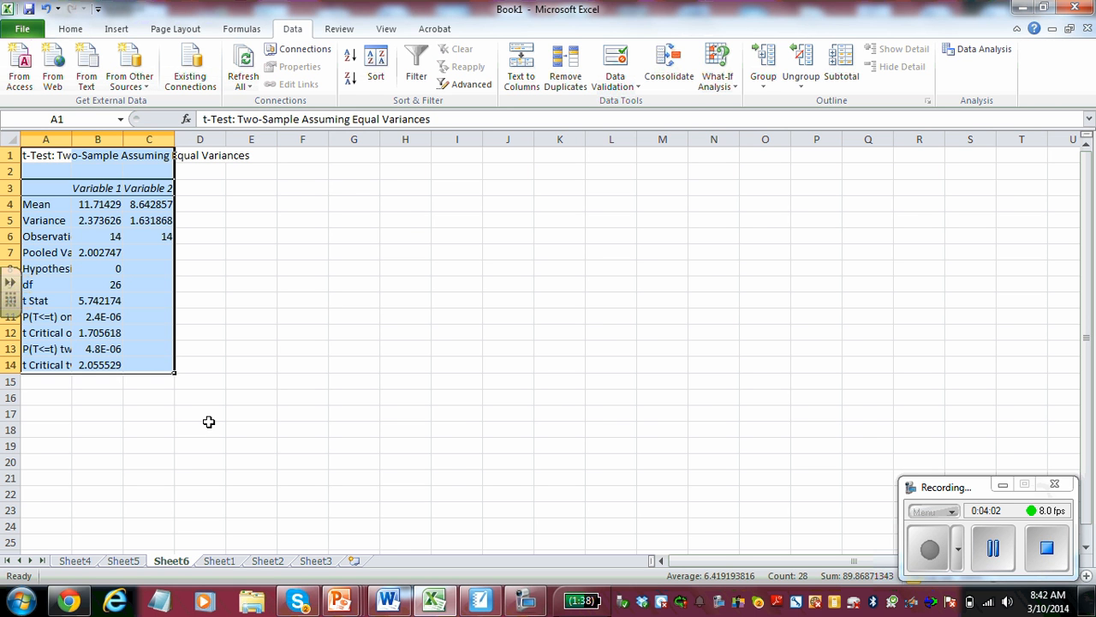
Switch to SMART Notebook, underline the T TEST heading, and return to Excel to read the t Stat.
left_click(480, 600)
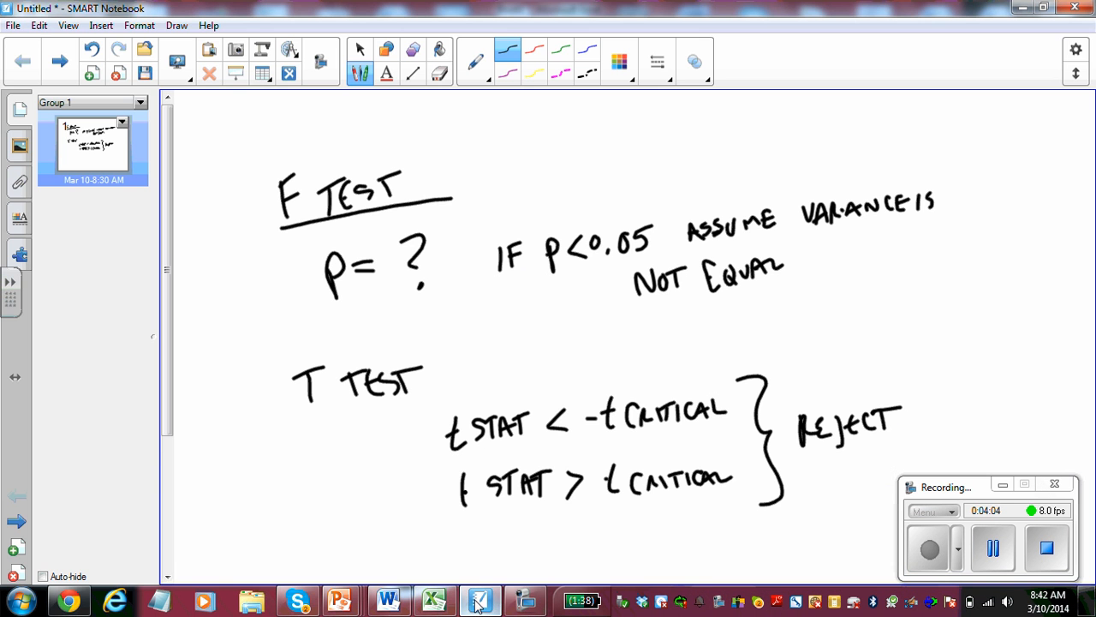
left_click_drag(303, 419, 396, 419)
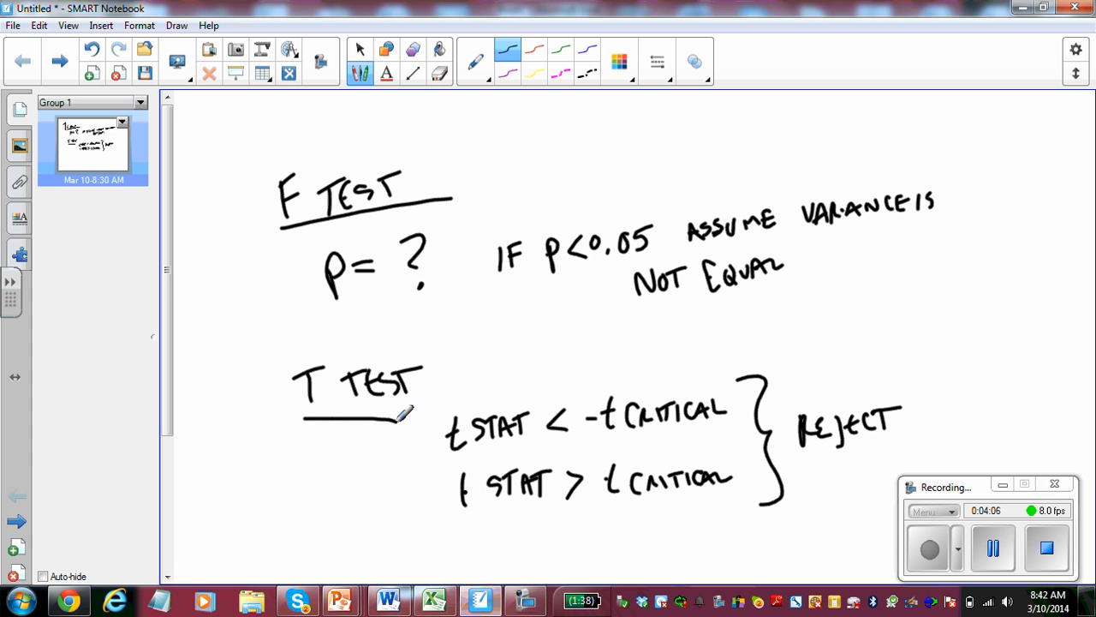
left_click_drag(546, 431, 559, 435)
left_click(441, 603)
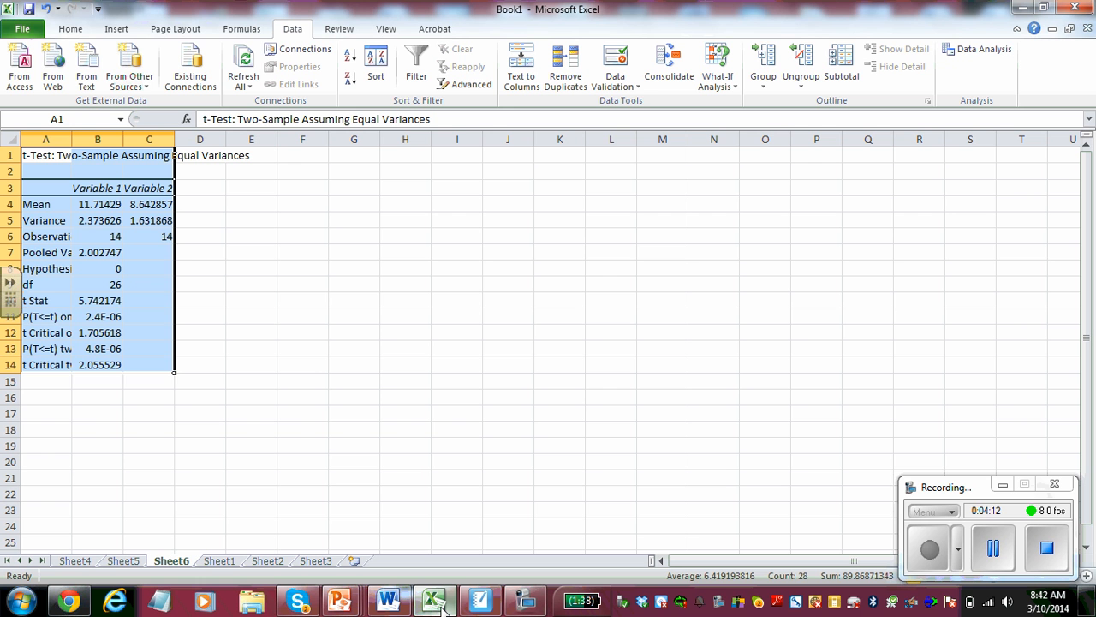
Switch to SMART Notebook and handwrite the t statistic 5.74 beside the T TEST heading, above "t stat".
left_click(489, 607)
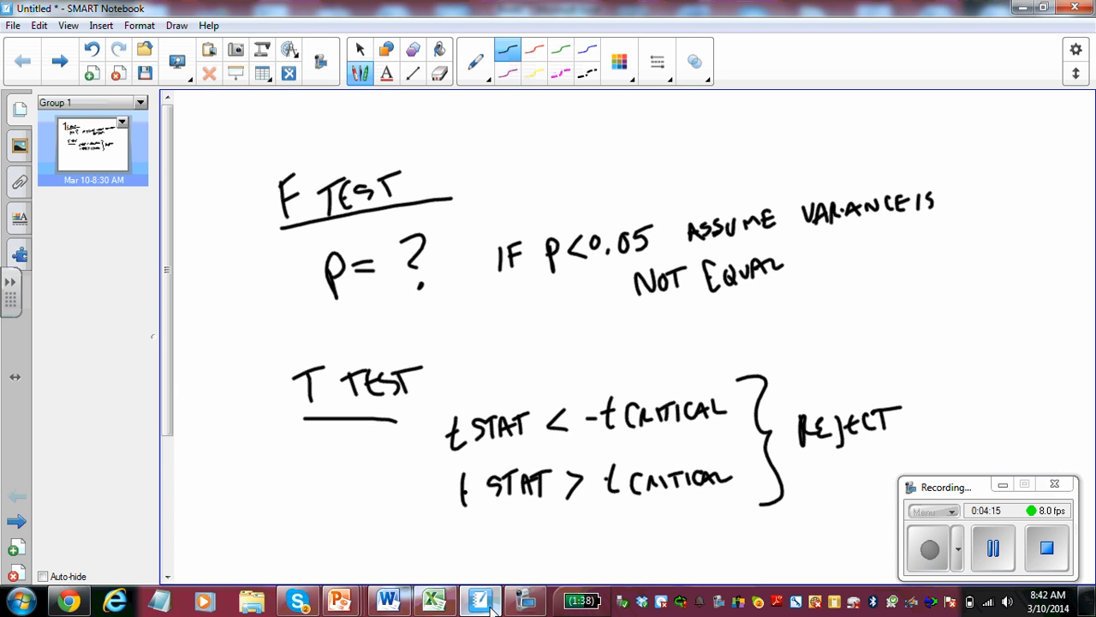
mouse_move(471, 351)
left_mouse_down()
mouse_move(466, 384)
mouse_move(494, 348)
mouse_move(516, 379)
mouse_move(550, 367)
mouse_move(540, 382)
left_mouse_up()
left_click(492, 379)
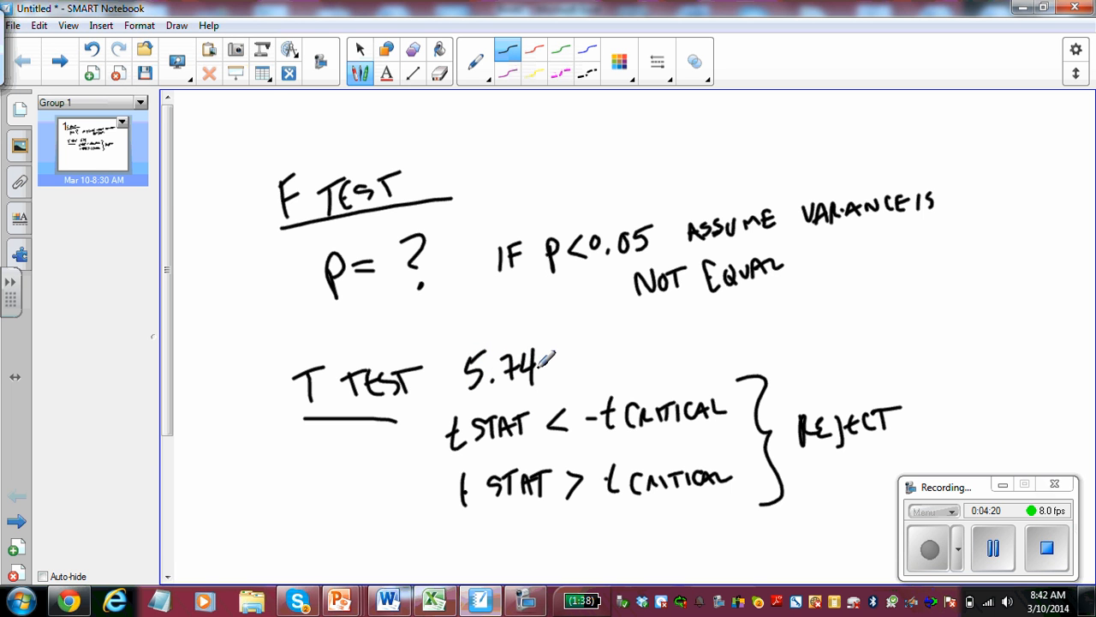
Check the two-tail t Critical in the Excel t-test results, return to SMART Notebook, and handwrite -2.05 above "-t critical".
left_click(436, 602)
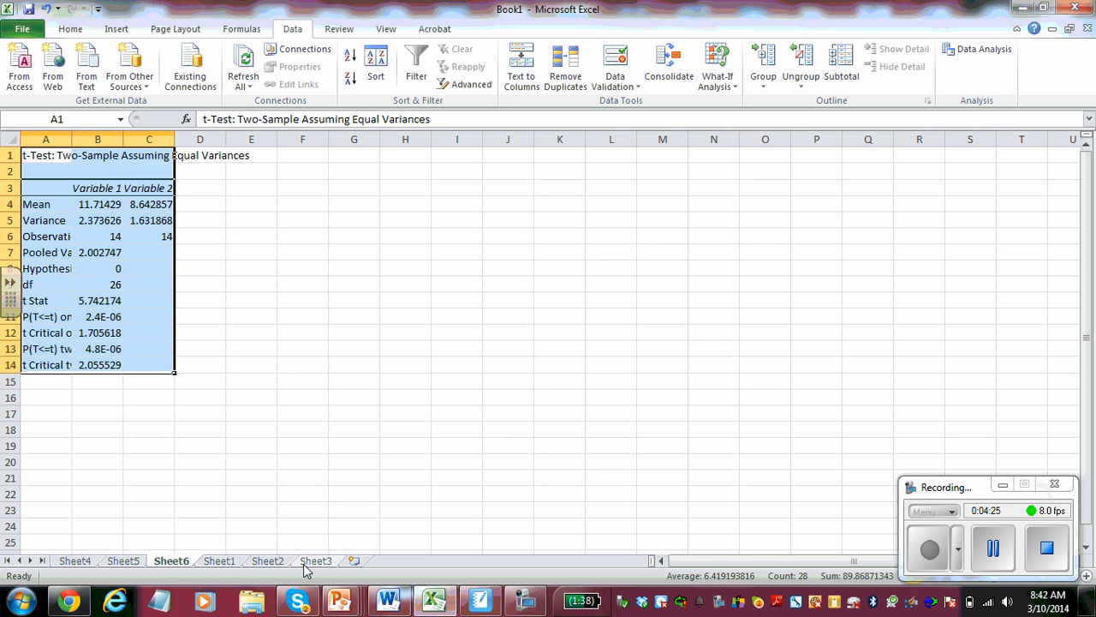
left_click(489, 605)
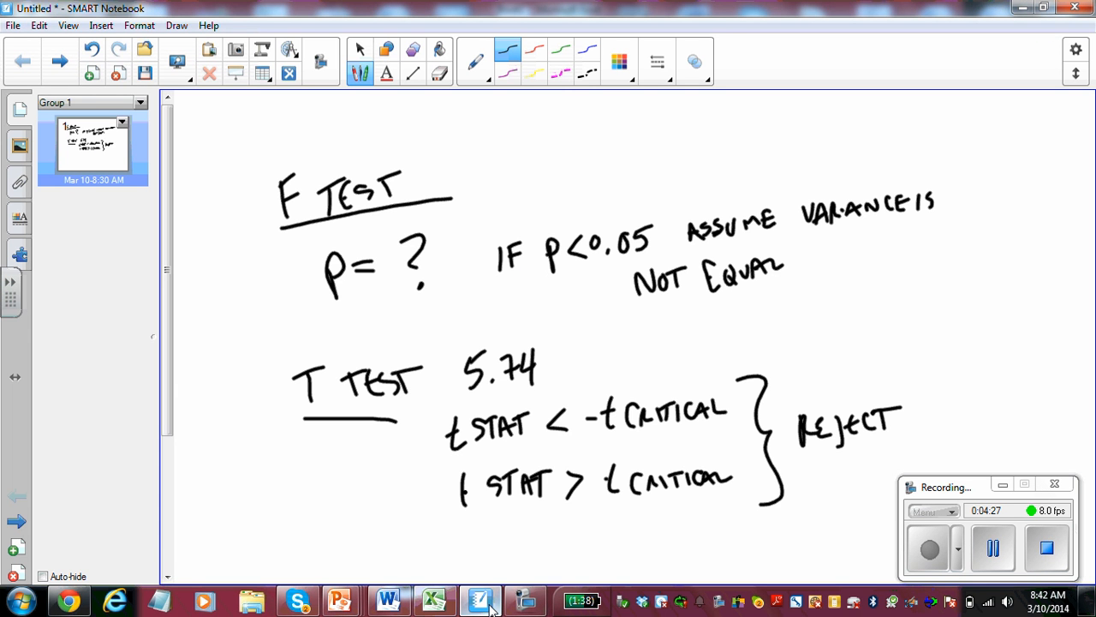
mouse_move(601, 339)
left_mouse_down()
mouse_move(602, 359)
mouse_move(658, 338)
mouse_move(657, 351)
left_mouse_up()
left_click(626, 355)
left_click_drag(661, 327, 677, 326)
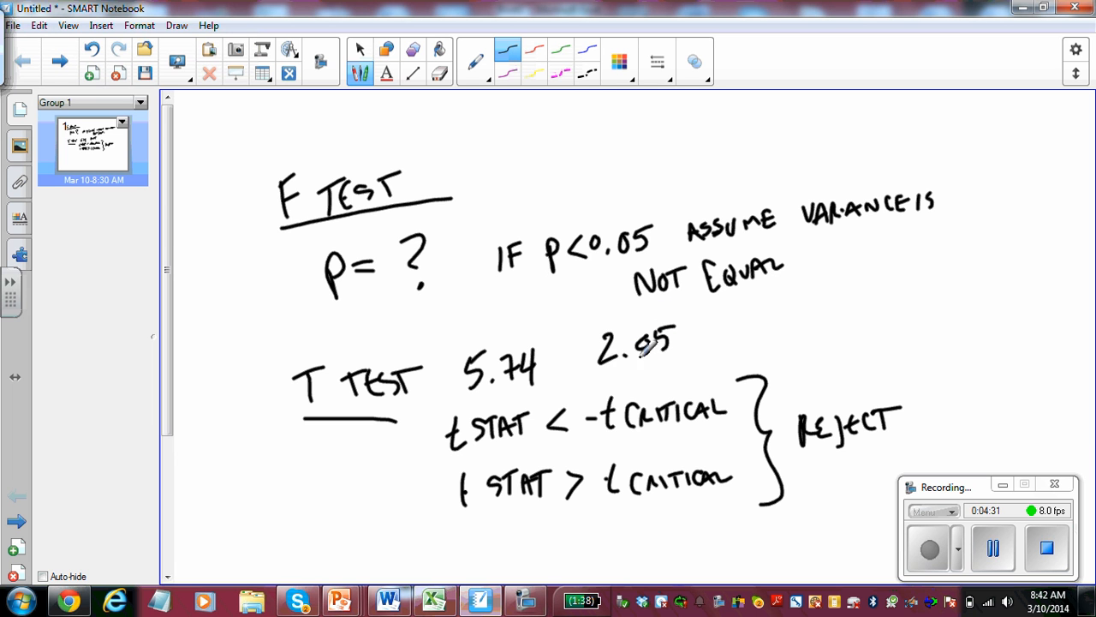
left_click_drag(584, 355, 599, 350)
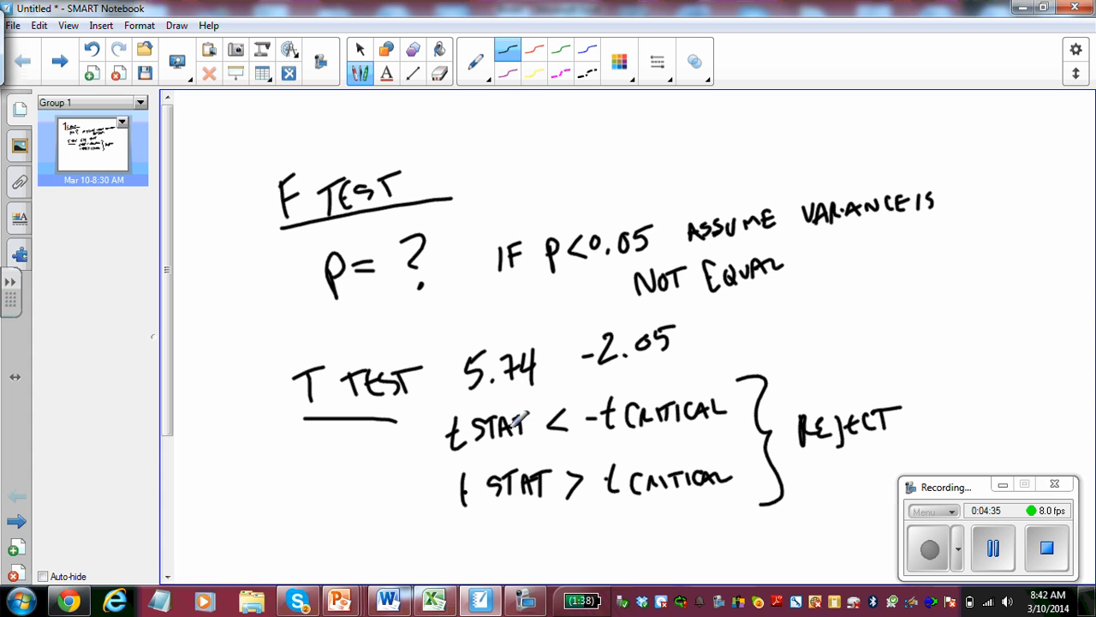
Cross out the decision rule "t stat < -t critical" with an X at its end.
left_click(623, 355)
left_click_drag(744, 368, 710, 427)
left_click_drag(709, 375, 738, 416)
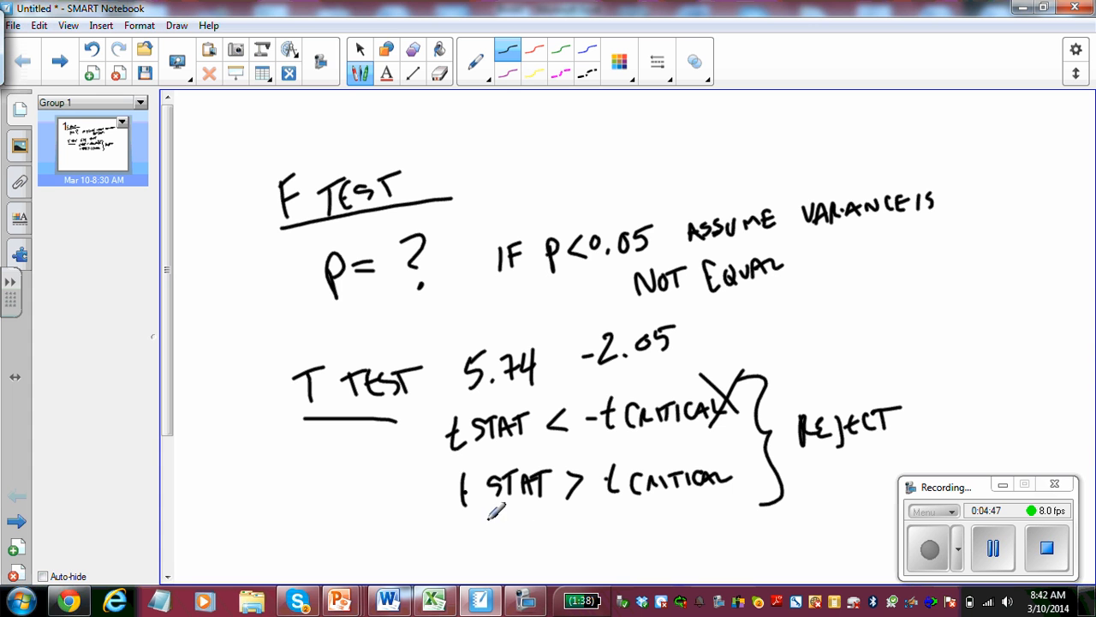
Handwrite 5.74 > 2.05 with a check mark under the "t stat > t critical" rule and underline REJECT.
mouse_move(486, 515)
left_mouse_down()
mouse_move(485, 548)
mouse_move(505, 512)
mouse_move(531, 544)
mouse_move(586, 526)
mouse_move(579, 541)
mouse_move(639, 538)
mouse_move(654, 515)
mouse_move(665, 537)
mouse_move(678, 509)
mouse_move(893, 437)
left_mouse_up()
left_click(513, 543)
left_click(636, 534)
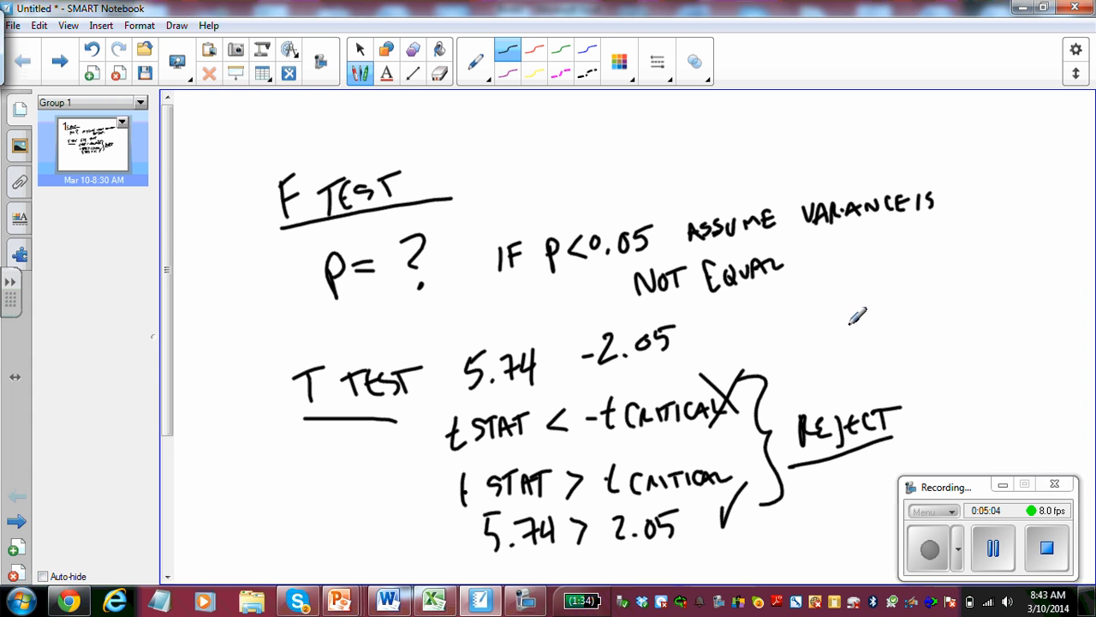
Handwrite the null hypothesis H0: Fc = Fs above REJECT, circle REJECT, and draw an arrow from it to the hypothesis.
mouse_move(843, 316)
left_mouse_down()
mouse_move(847, 346)
mouse_move(856, 311)
mouse_move(874, 367)
left_mouse_up()
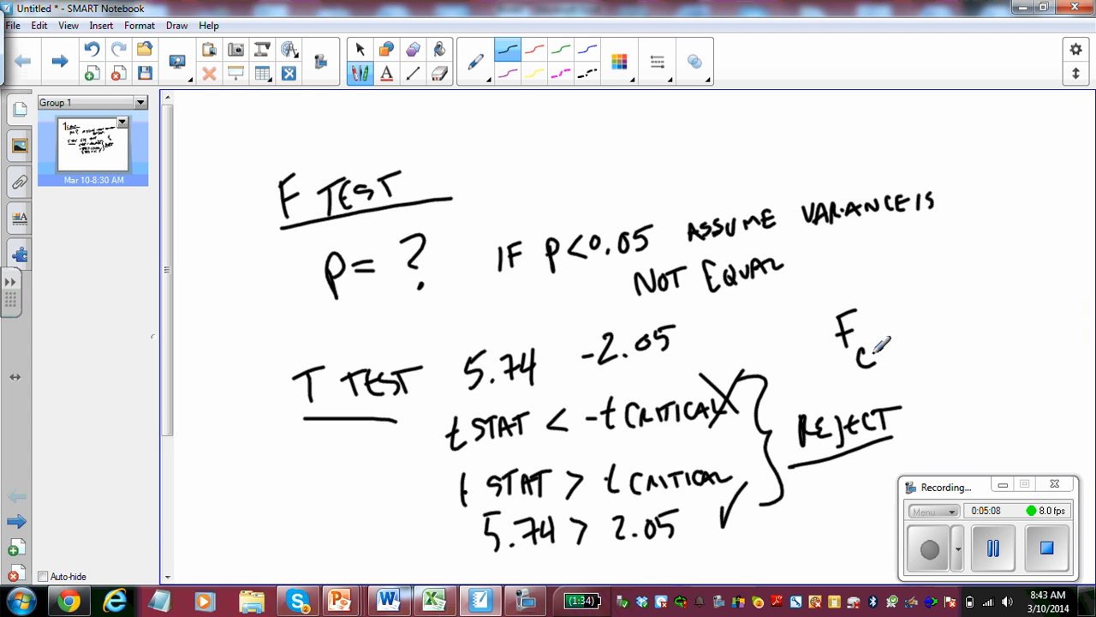
left_click_drag(881, 329, 906, 322)
mouse_move(886, 340)
left_mouse_down()
mouse_move(916, 335)
mouse_move(934, 300)
left_mouse_up()
mouse_move(915, 323)
left_mouse_down()
mouse_move(931, 319)
mouse_move(940, 350)
left_mouse_up()
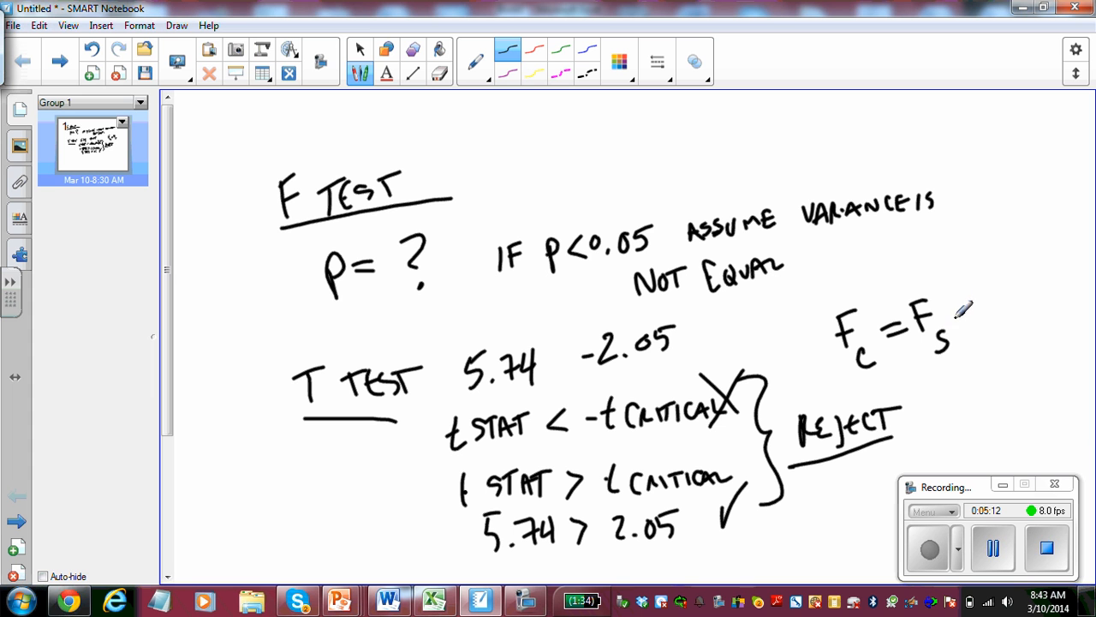
mouse_move(783, 323)
left_mouse_down()
mouse_move(781, 351)
mouse_move(807, 354)
mouse_move(794, 333)
left_mouse_up()
left_click(822, 329)
left_click(823, 340)
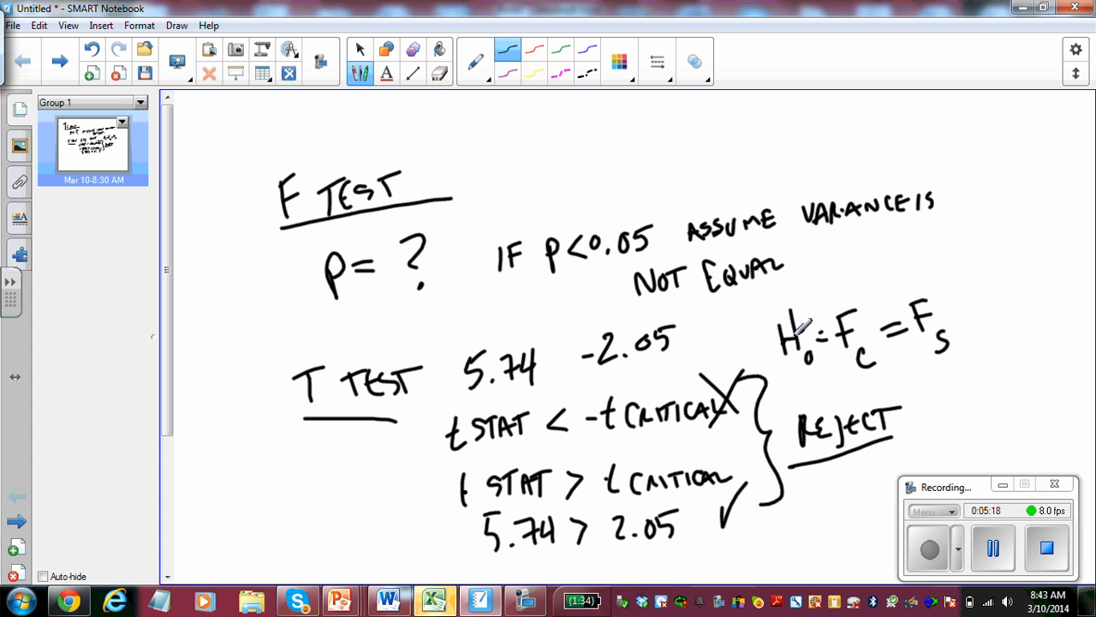
mouse_move(912, 417)
left_mouse_down()
mouse_move(857, 393)
mouse_move(899, 397)
mouse_move(929, 356)
mouse_move(938, 375)
left_mouse_up()
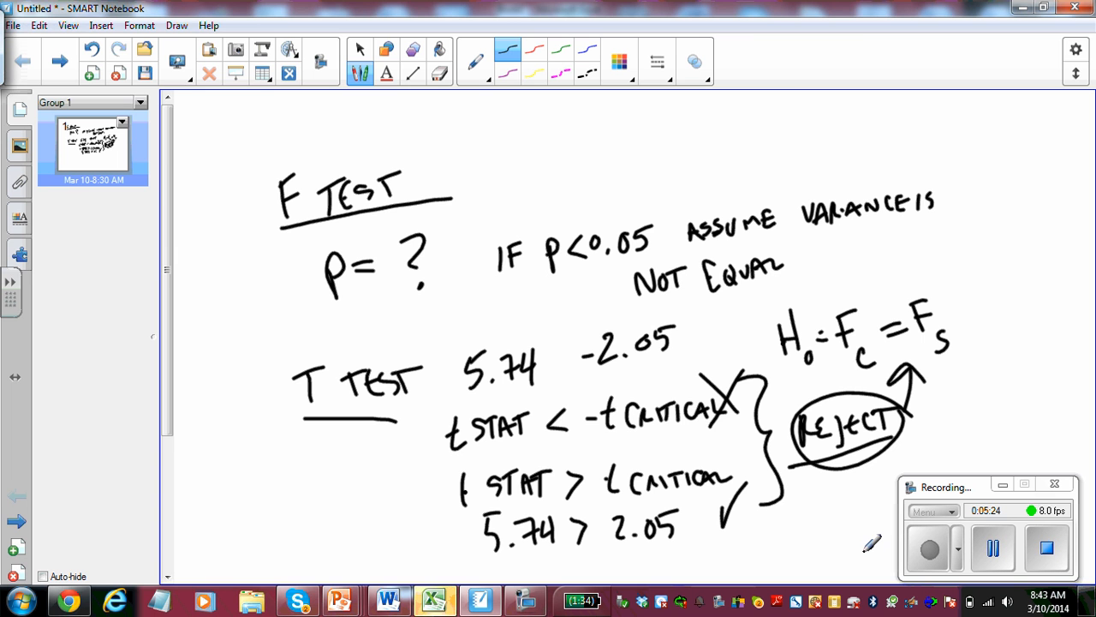
Switch to Excel, dismiss the AutoRecover warning, and open Sheet1 with the male and female data.
left_click(435, 600)
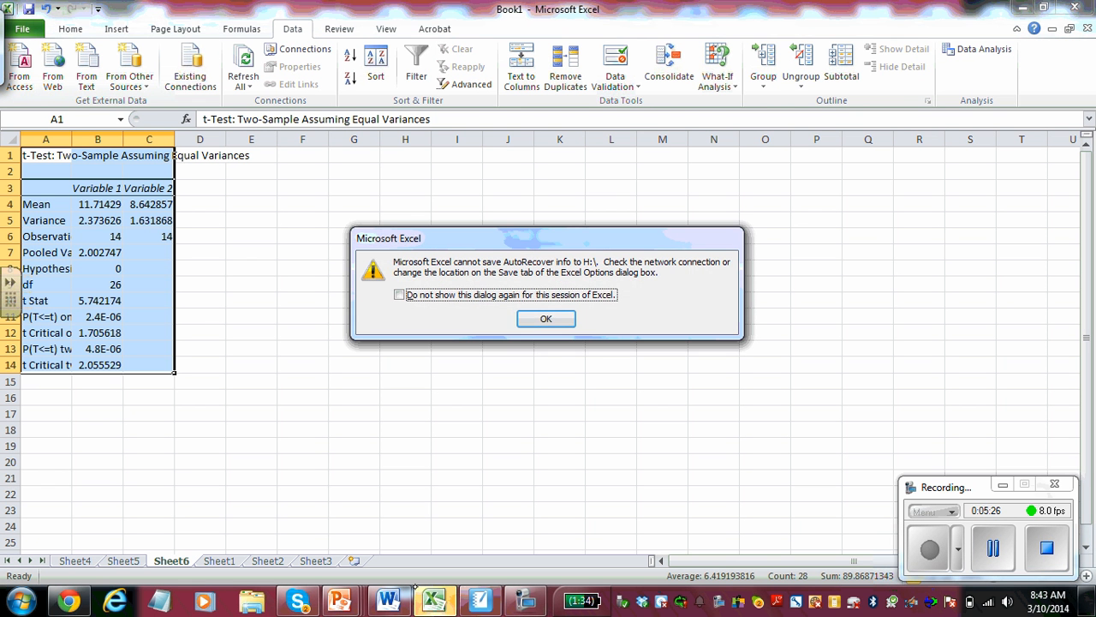
left_click(546, 318)
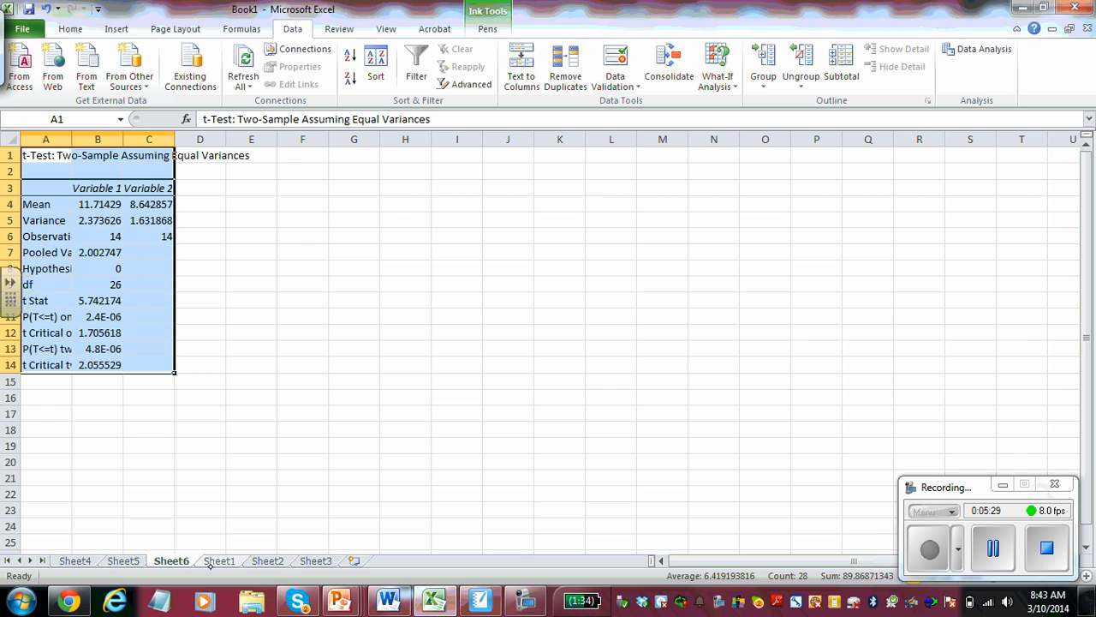
left_click(219, 561)
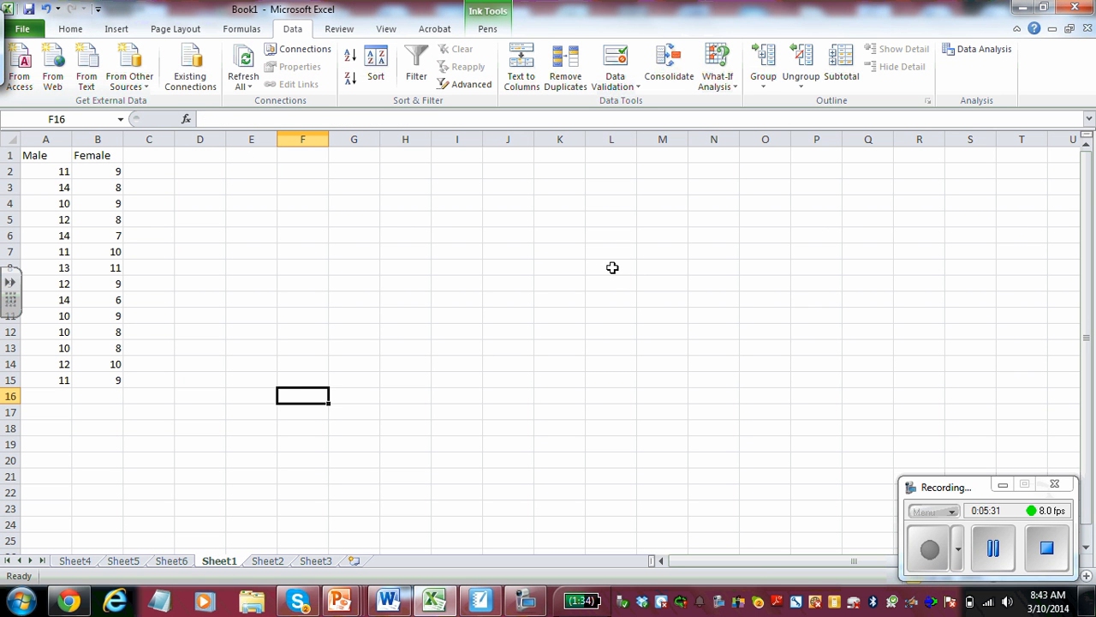
Try to chart the male and female data by inserting a scatter chart on Sheet1 and selecting A2:B15.
left_click(129, 23)
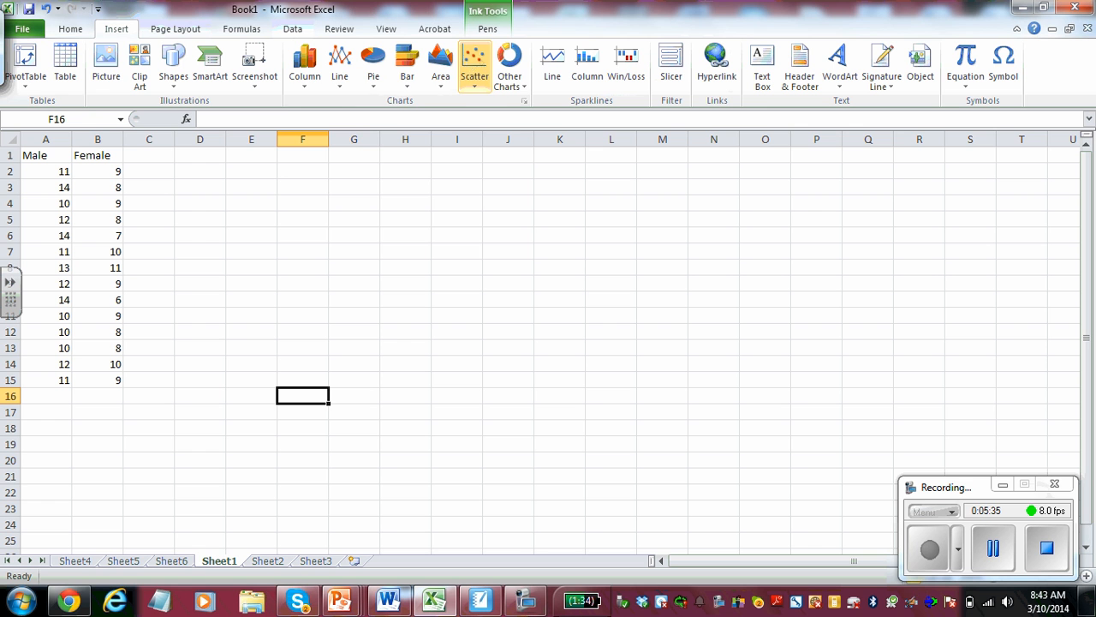
left_click(478, 67)
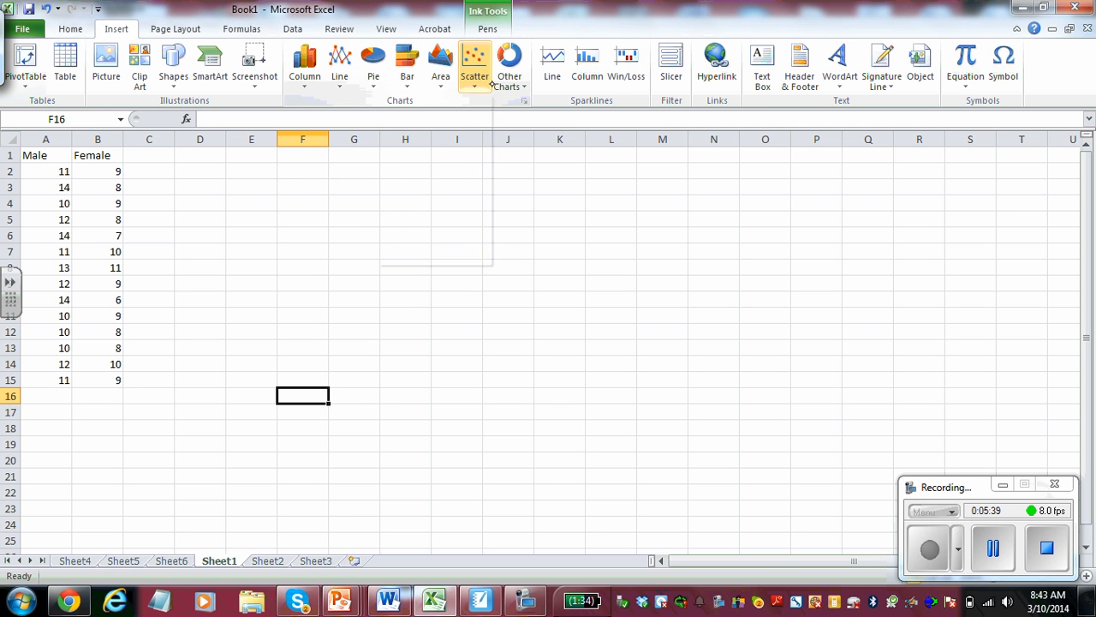
left_click(420, 139)
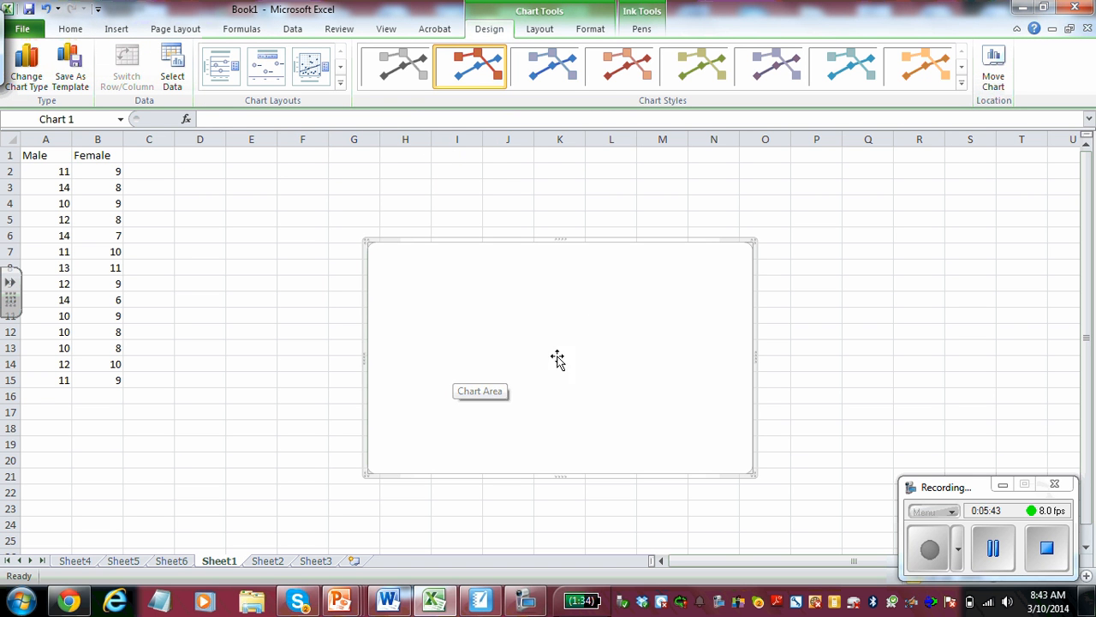
left_click_drag(44, 174, 97, 378)
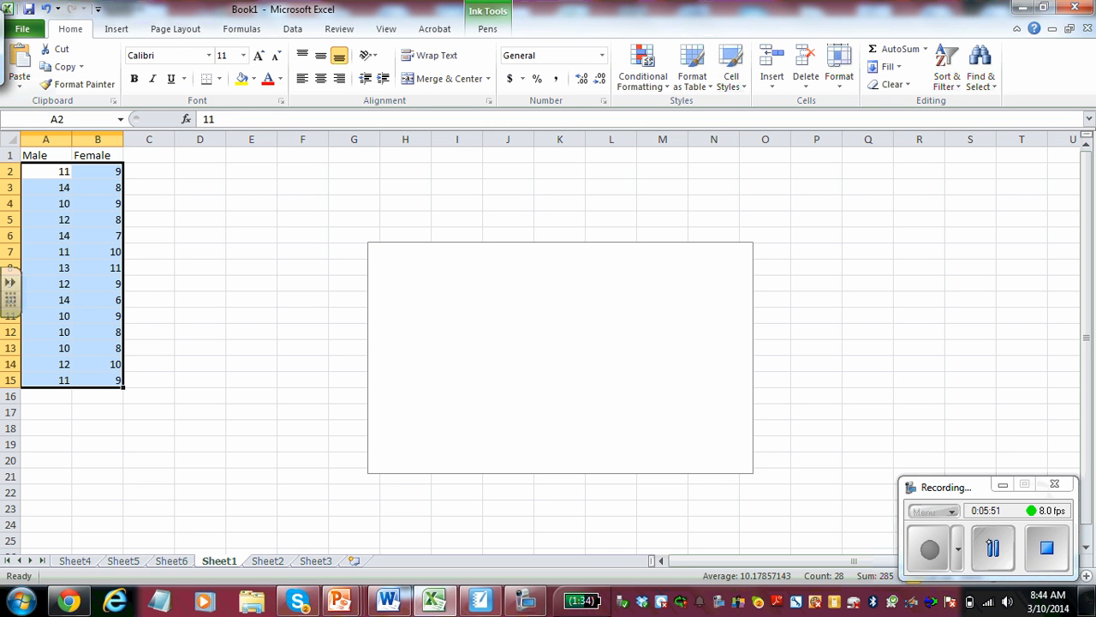
left_click(992, 548)
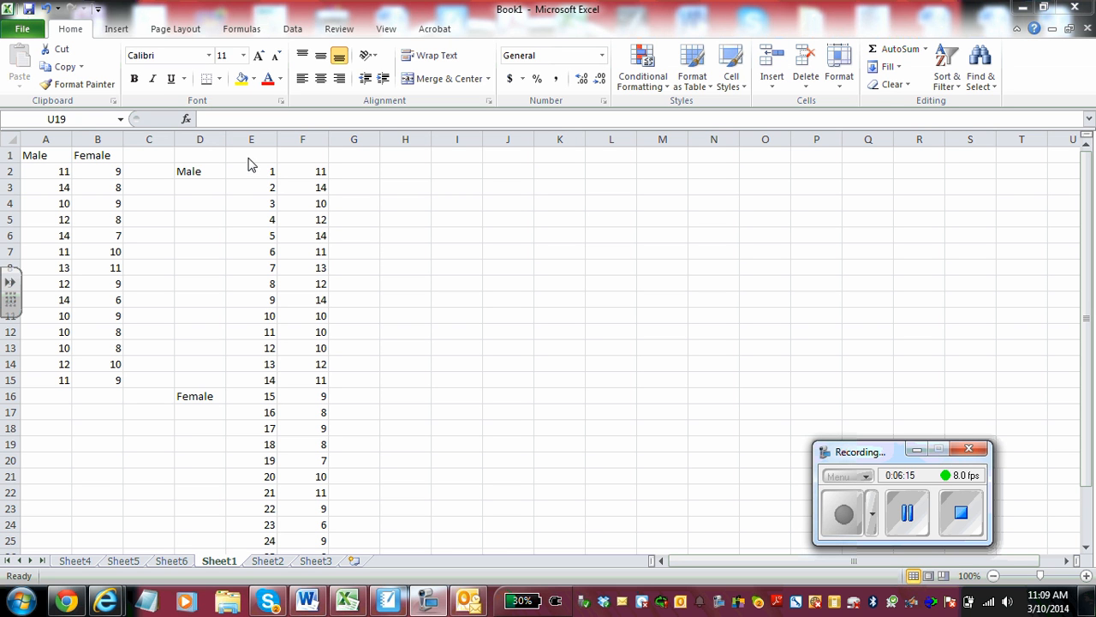
Insert a markers-only scatter chart from the numbered male data in E2:F15.
left_click(262, 171)
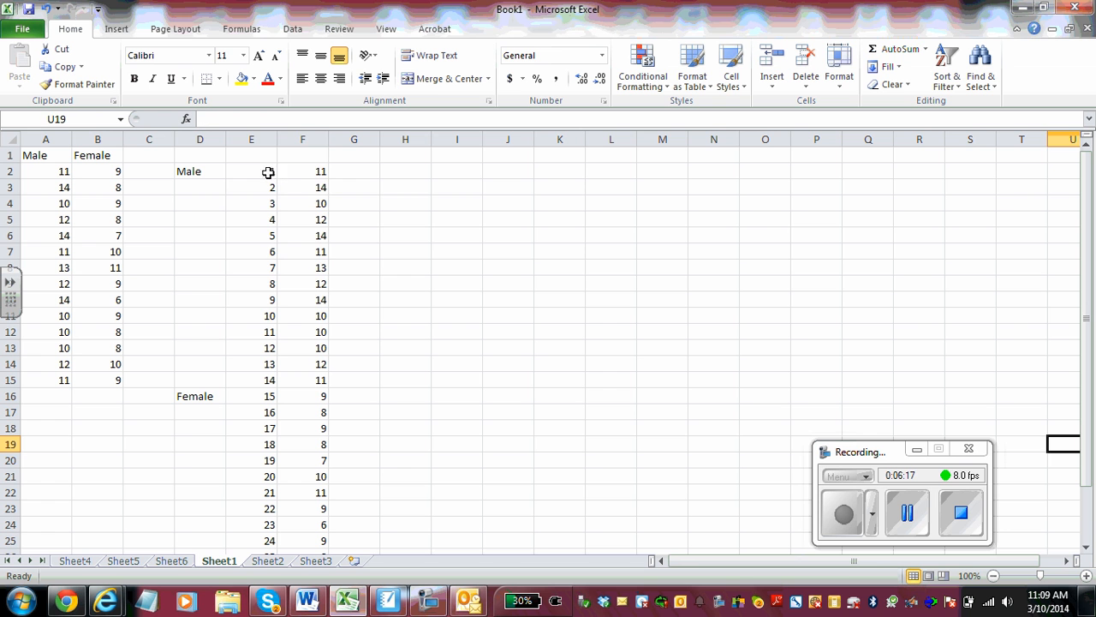
left_click_drag(268, 172, 303, 379)
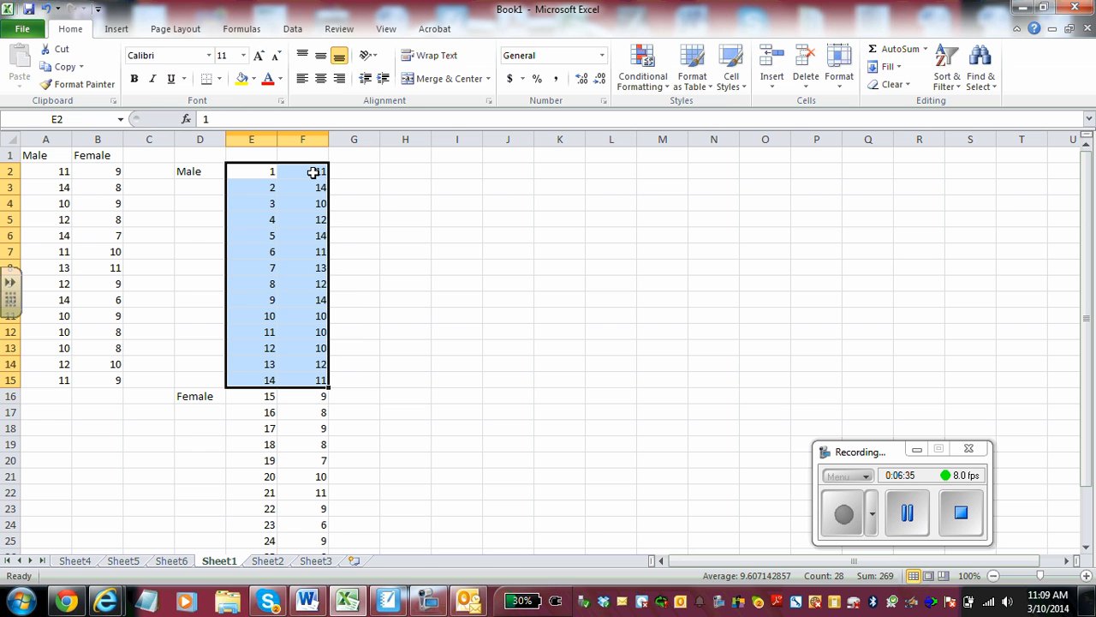
left_click(122, 30)
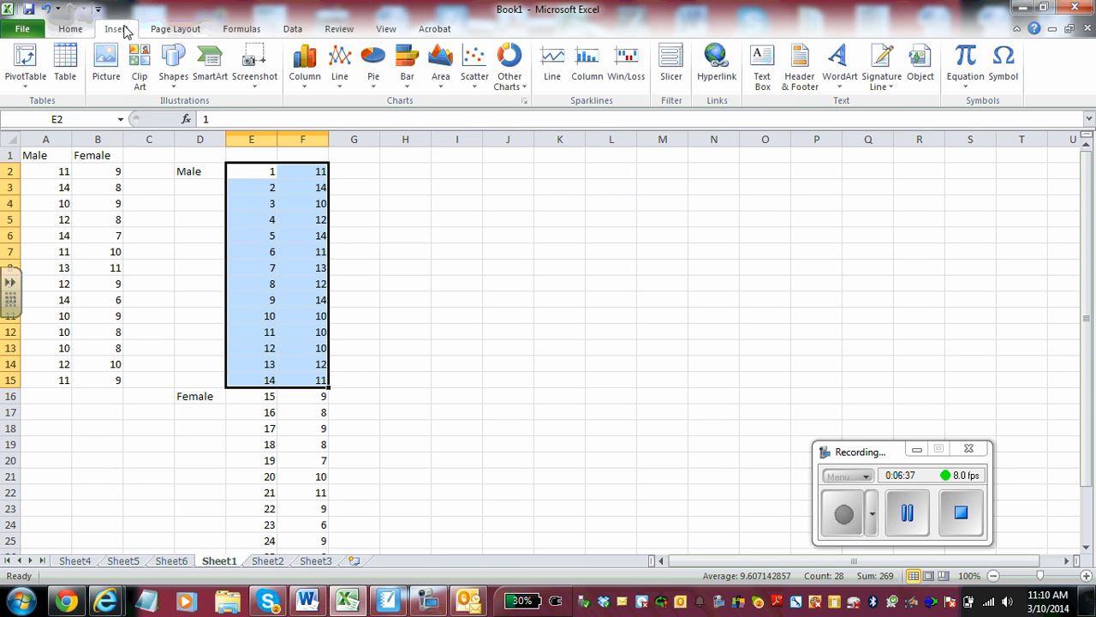
left_click(475, 64)
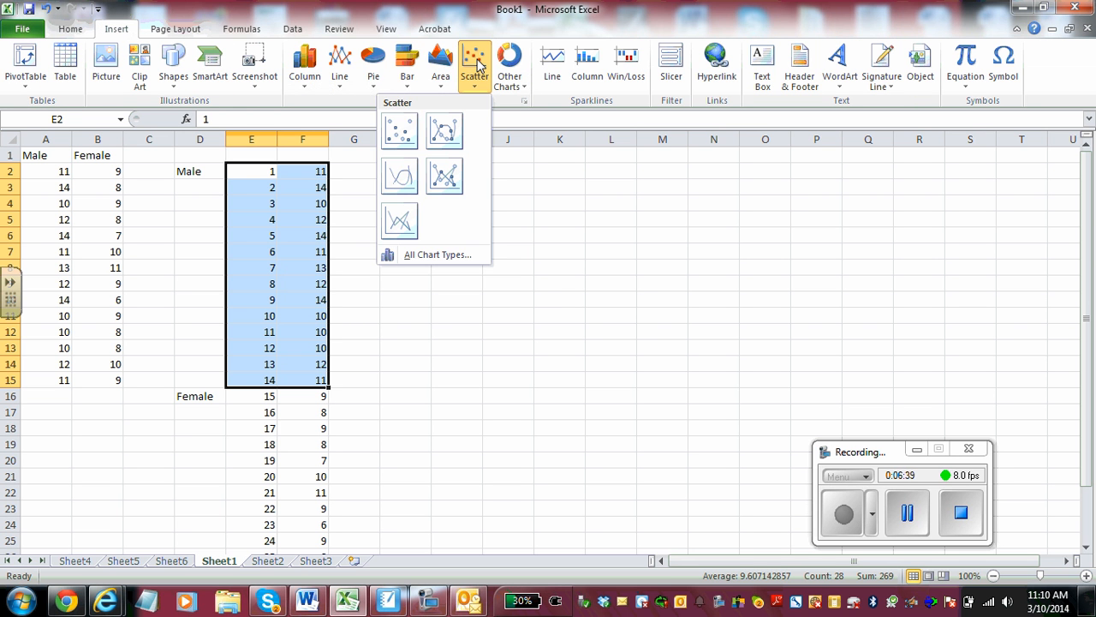
left_click(407, 129)
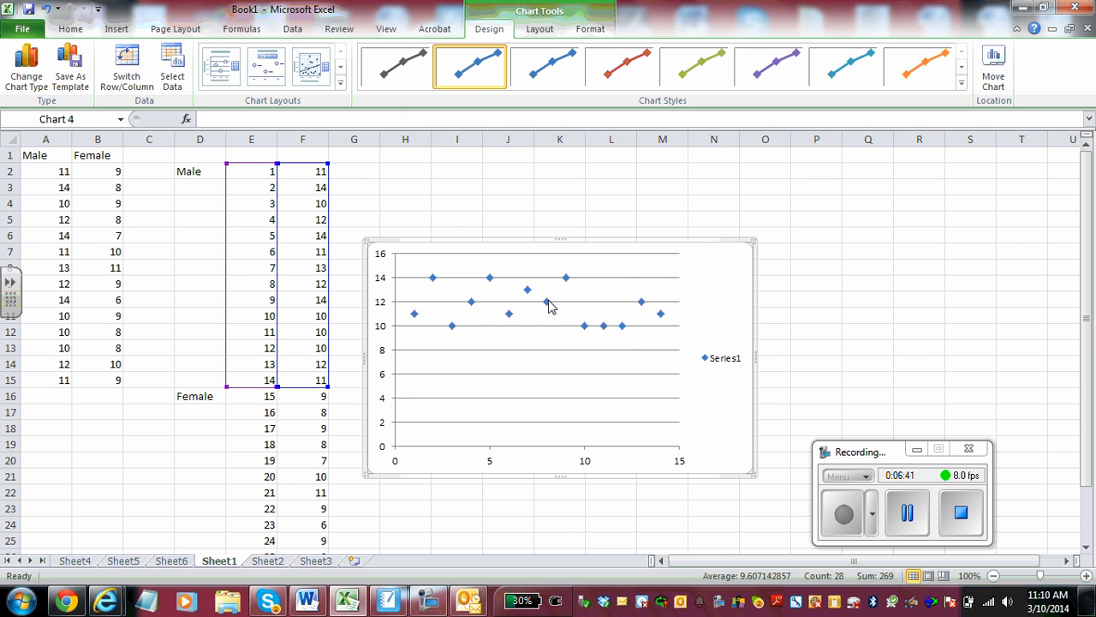
mouse_move(549, 306)
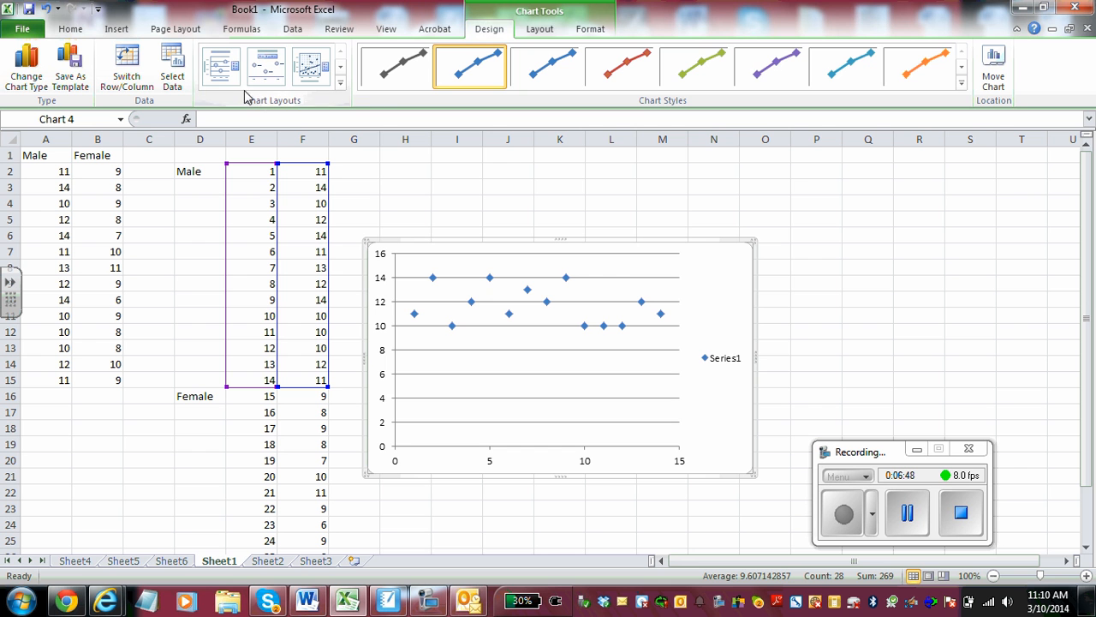
Edit the chart's data source and name the existing series "Male Femur".
left_click(173, 61)
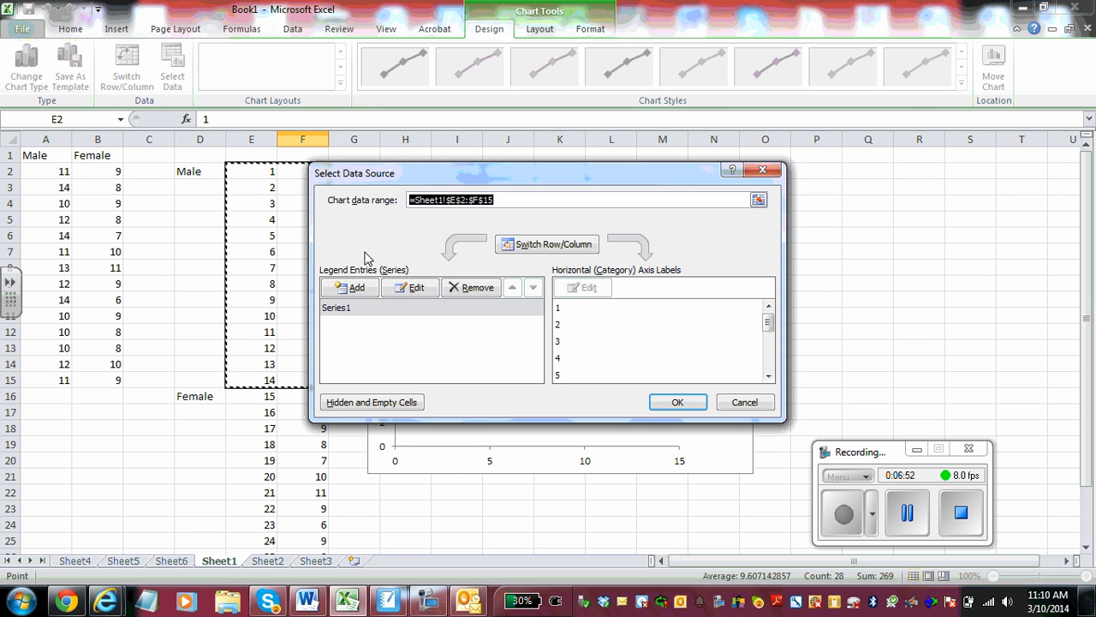
left_click(403, 309)
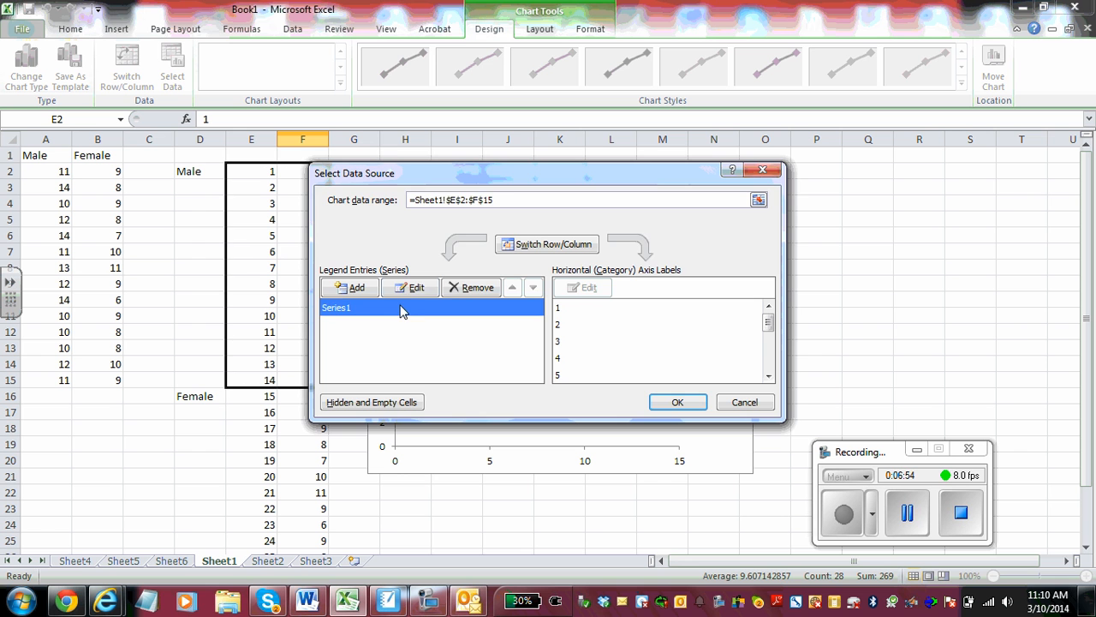
left_click(412, 288)
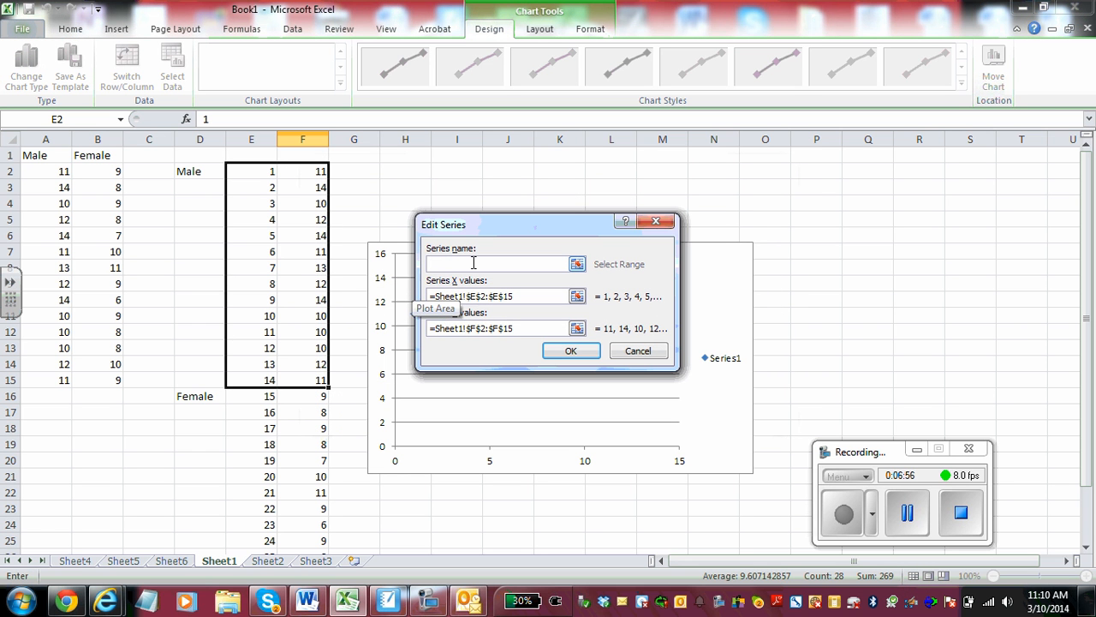
type("Male")
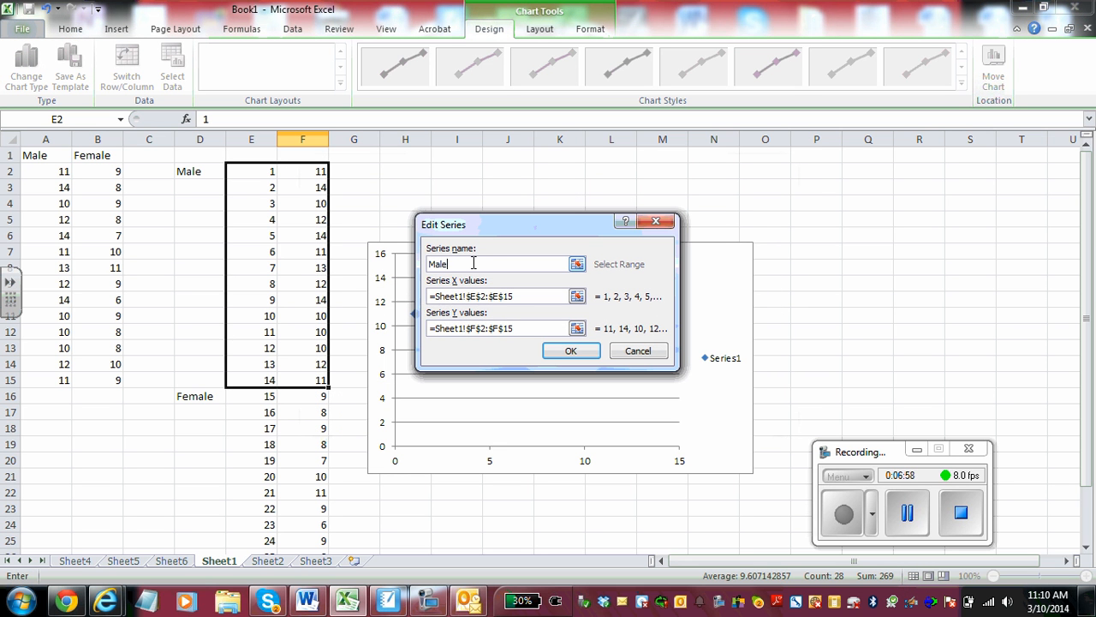
type(" Femur")
left_click(570, 351)
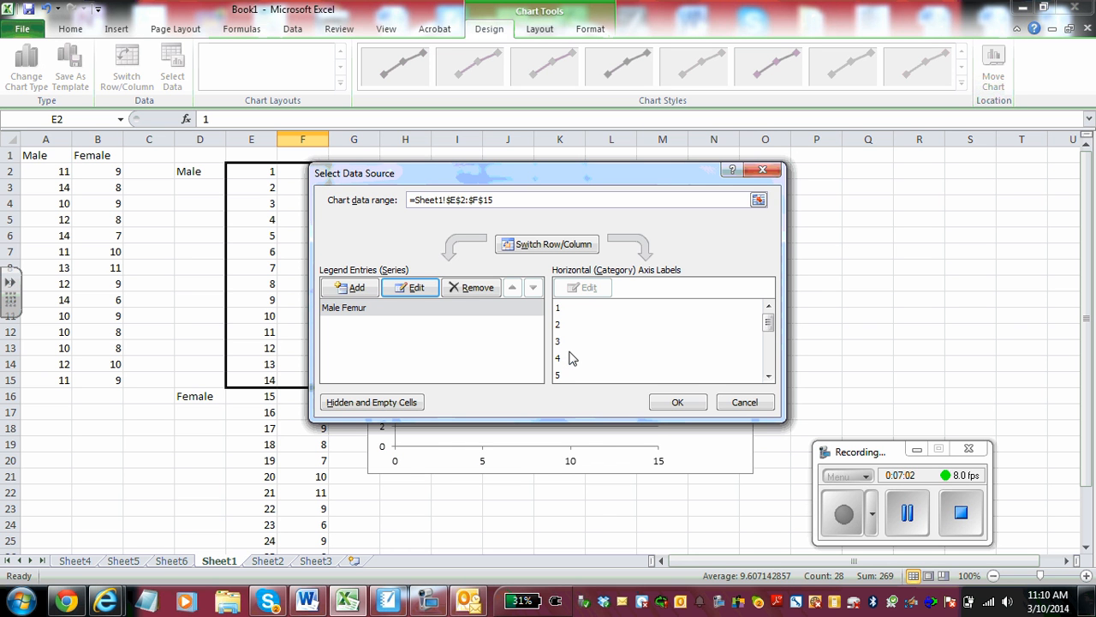
Add a second chart series named "Female Femur" with its X values taken from E16:E29 on Sheet1.
mouse_move(653, 175)
left_mouse_down()
mouse_move(459, 264)
mouse_move(670, 180)
left_mouse_up()
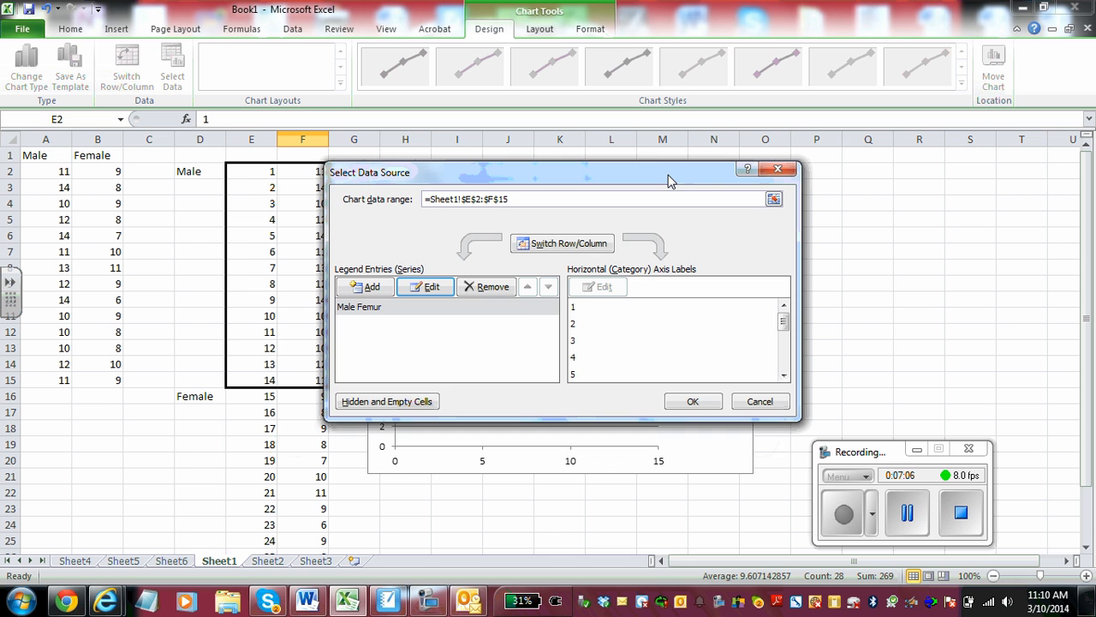
left_click(374, 289)
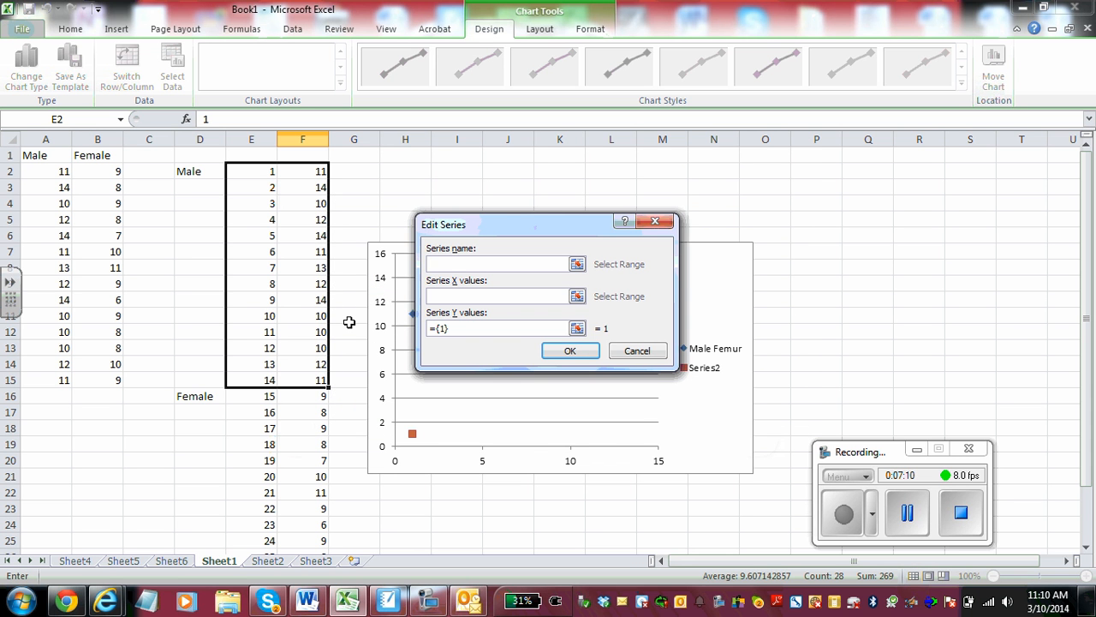
type("Female Femur")
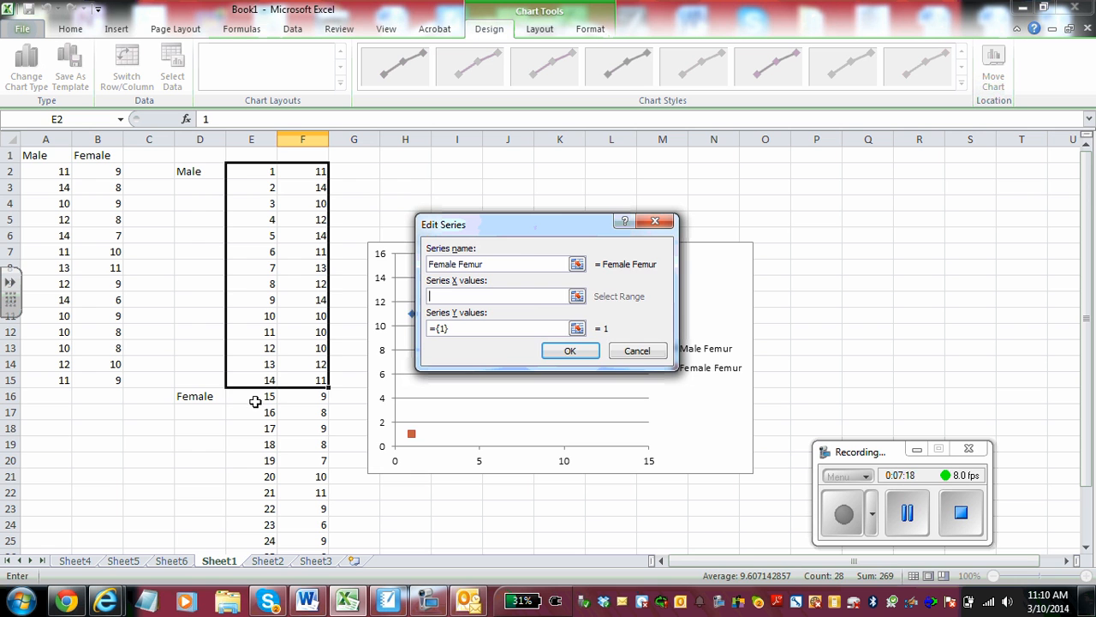
left_click_drag(255, 399, 264, 527)
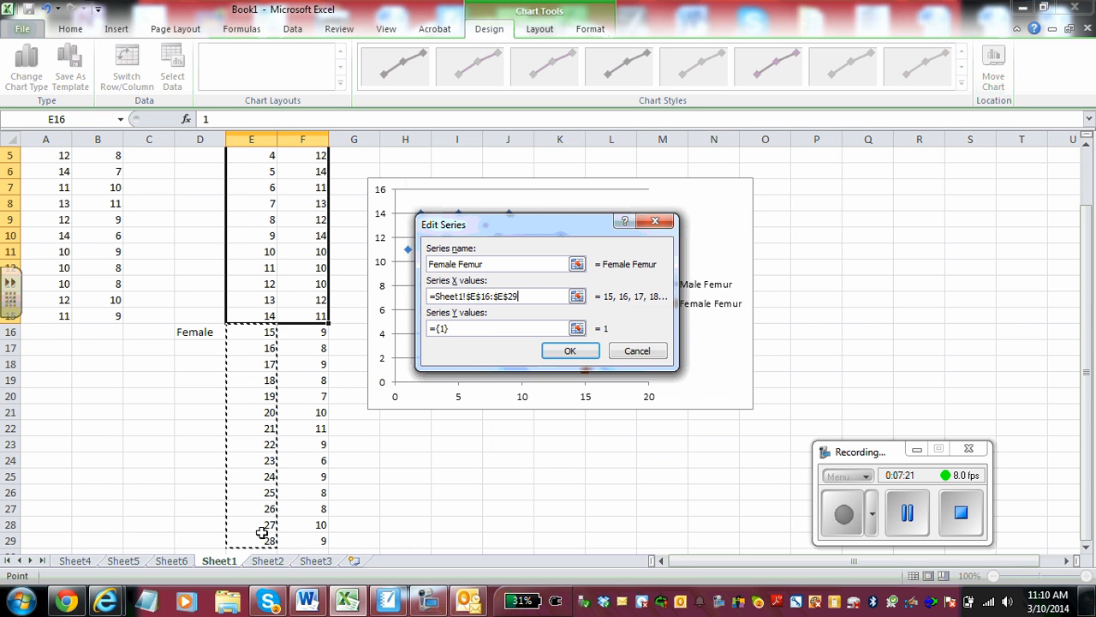
Set the new series' Y values to the female measurements in F16:F29 and apply the chart's data source changes.
left_click(485, 329)
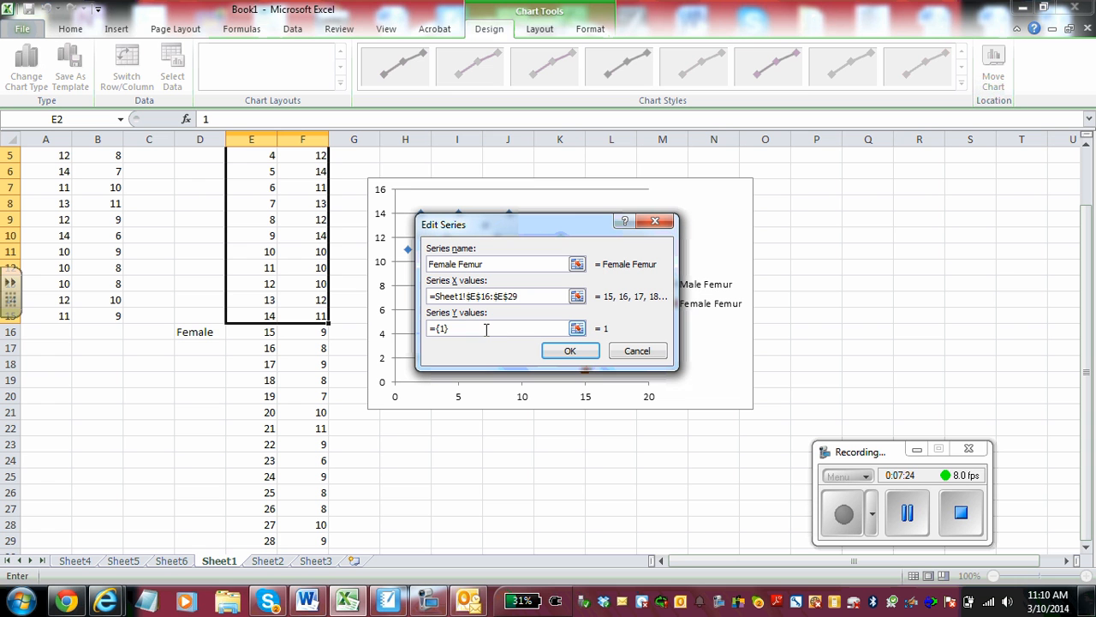
key("BackSpace")
key("BackSpace")
key("BackSpace")
key("BackSpace")
left_click_drag(305, 332, 313, 535)
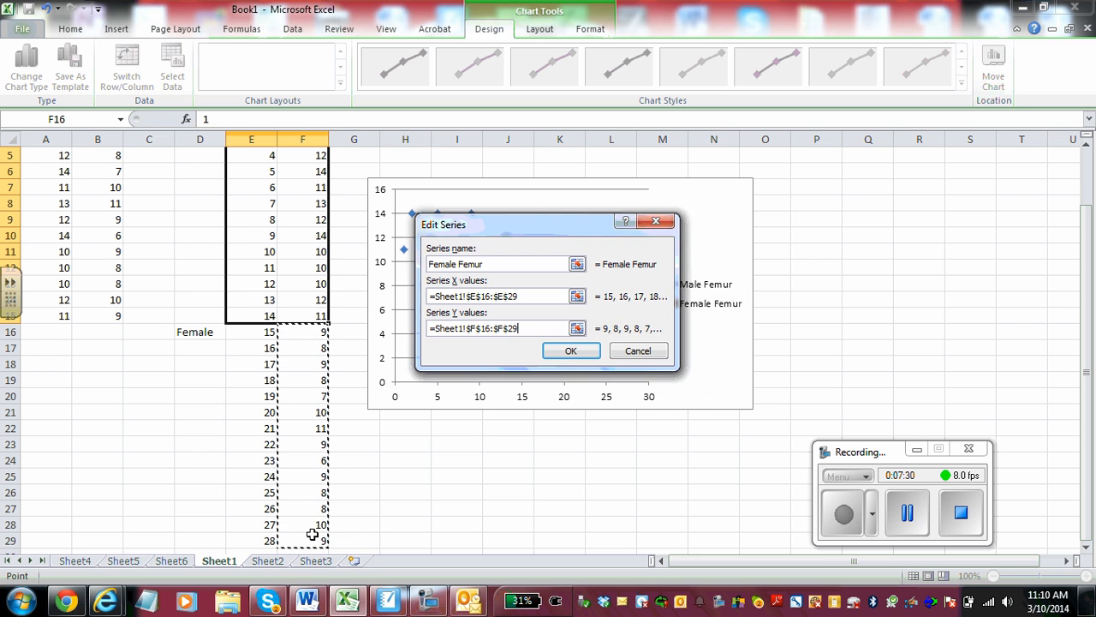
left_click(587, 351)
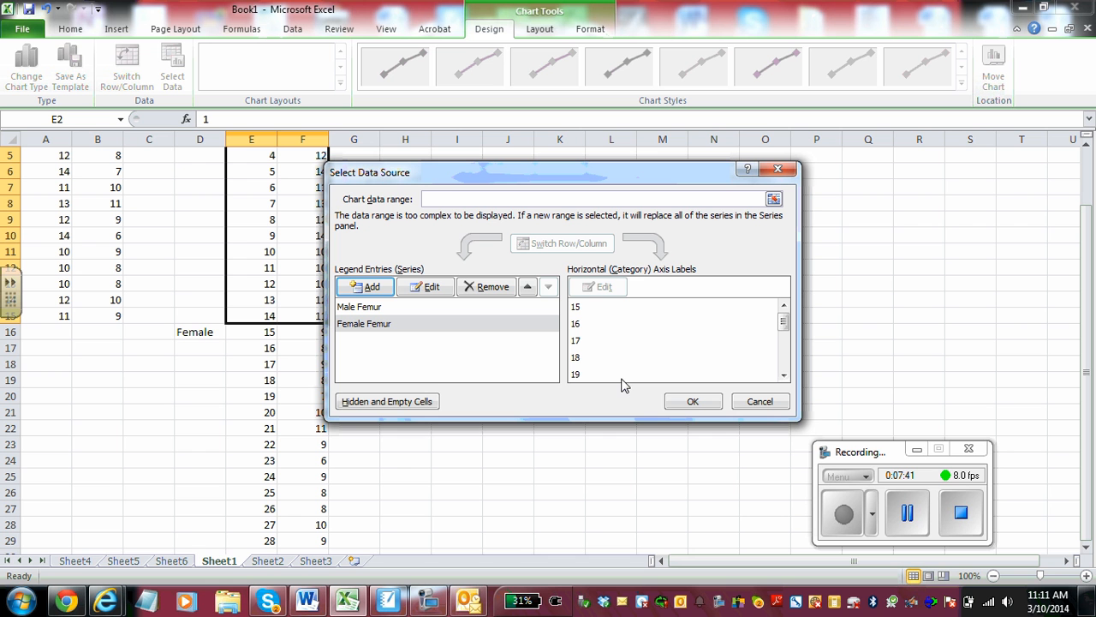
left_click(693, 404)
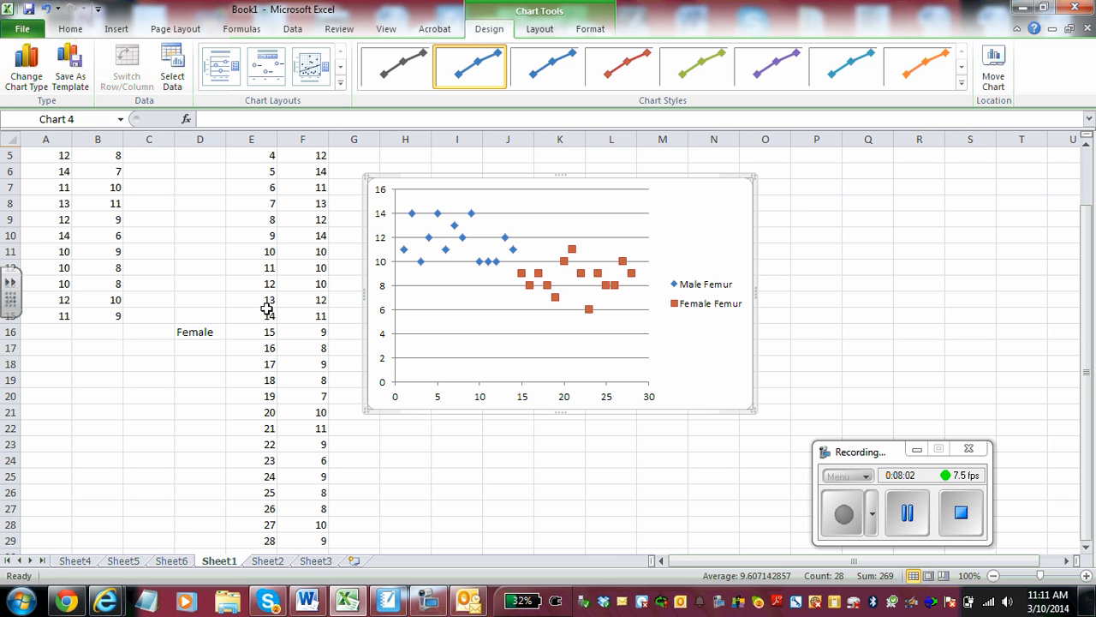
Change the Female Femur series' X values to E2:E15, apply the data source, and dismiss the AutoRecover warning.
left_click(171, 69)
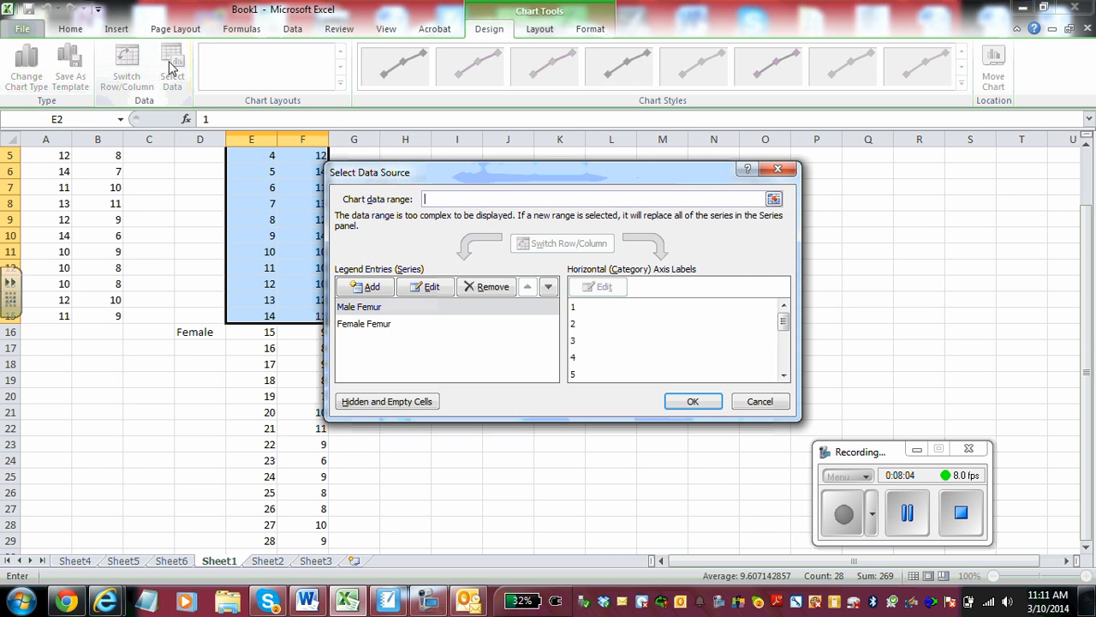
left_click(394, 324)
left_click(426, 286)
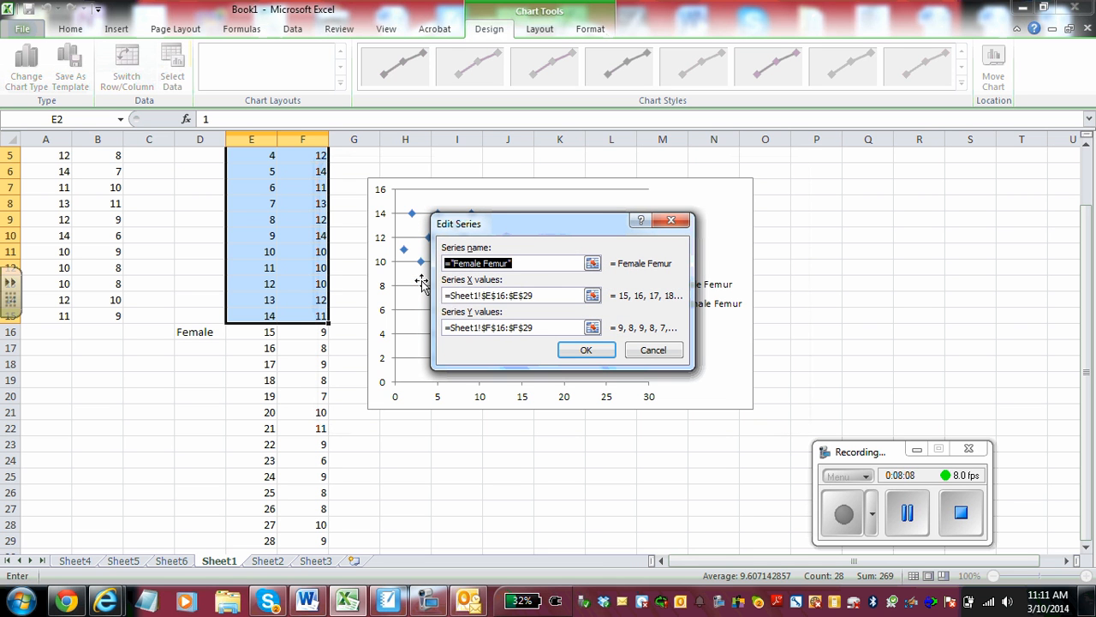
left_click(544, 299)
left_click_drag(544, 299, 445, 301)
key("BackSpace")
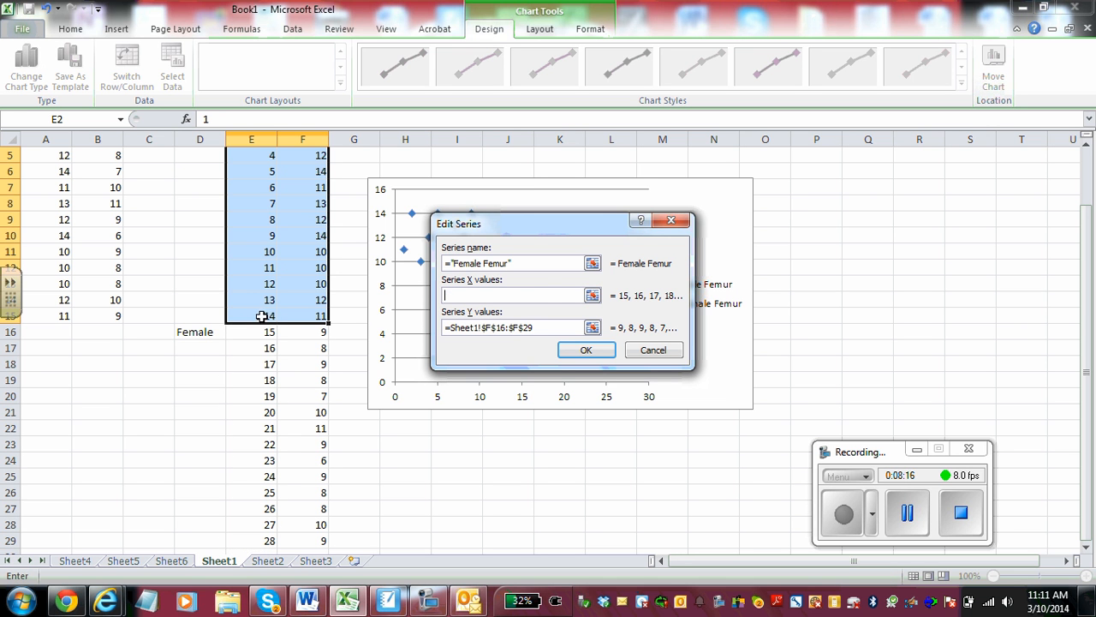
left_click_drag(257, 315, 245, 171)
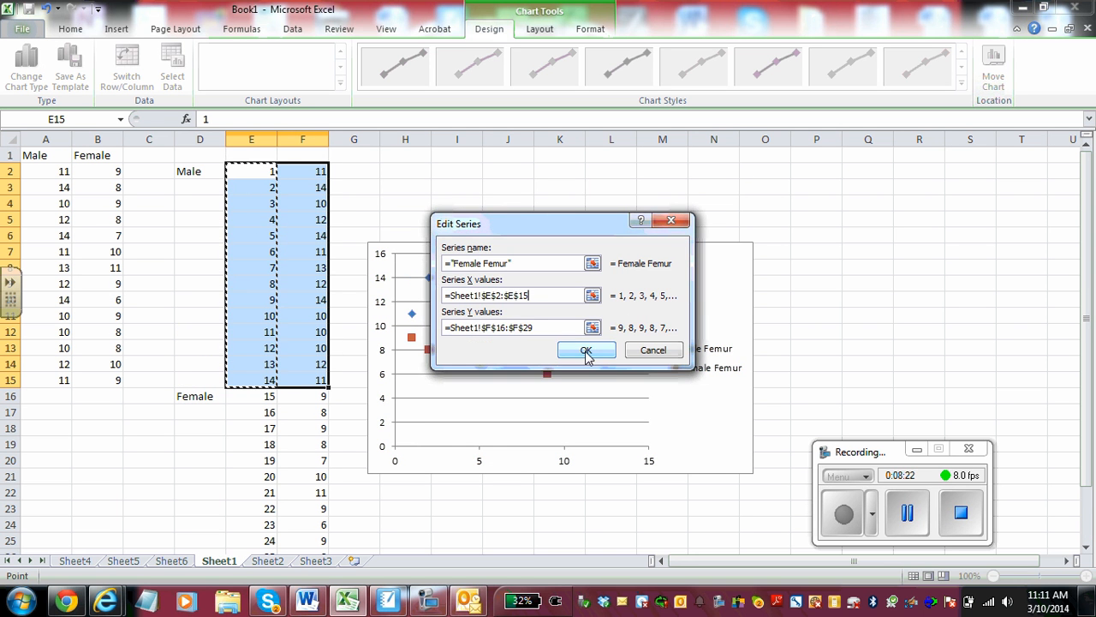
left_click(585, 350)
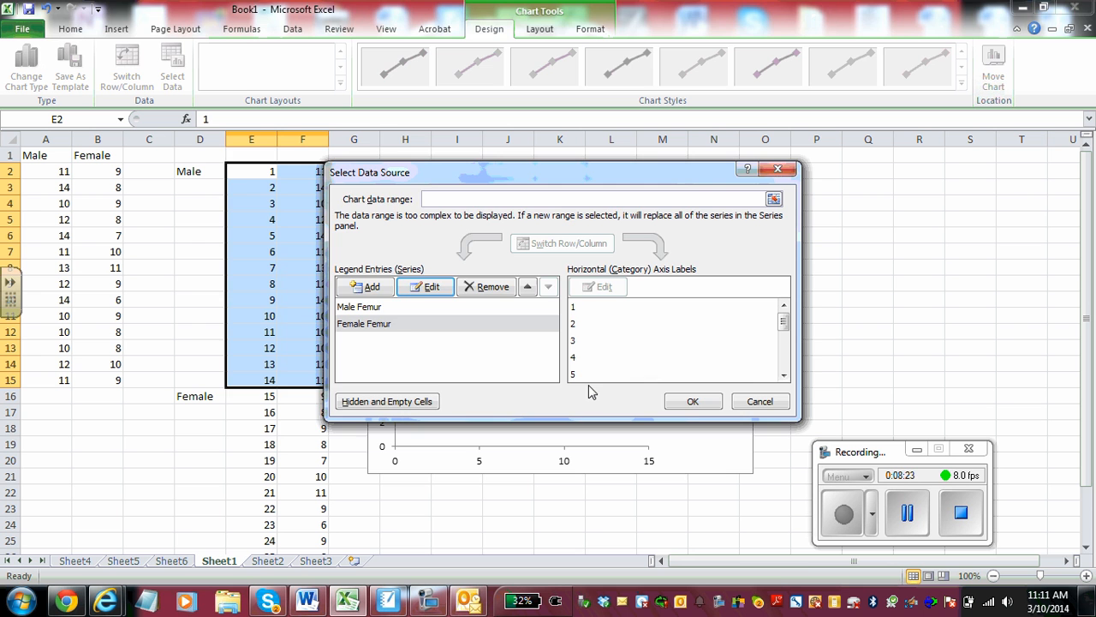
left_click(697, 404)
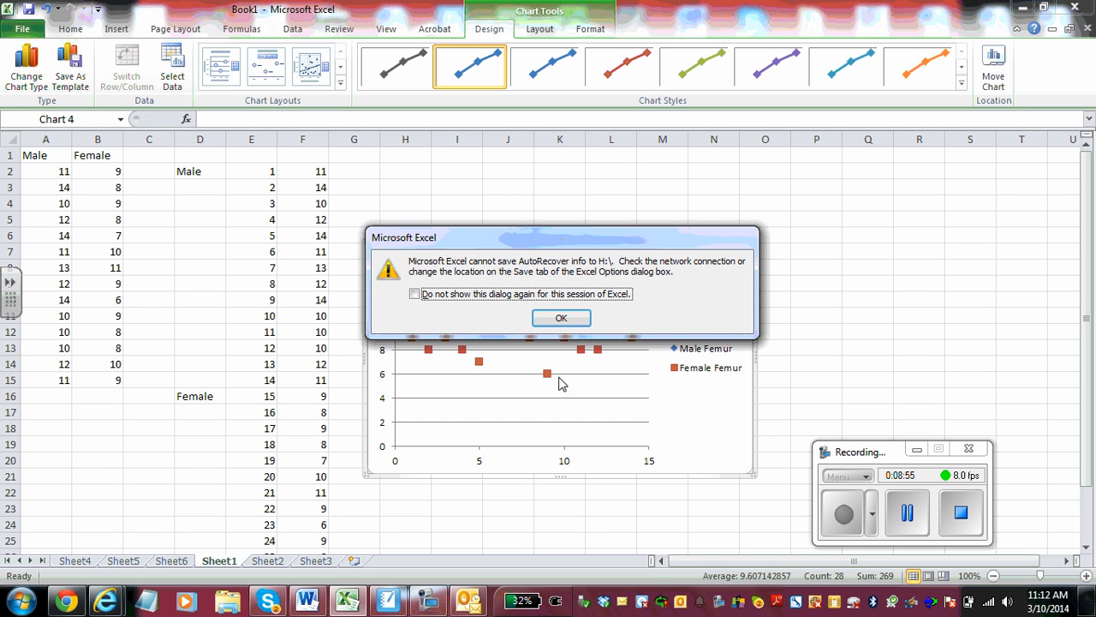
left_click(561, 318)
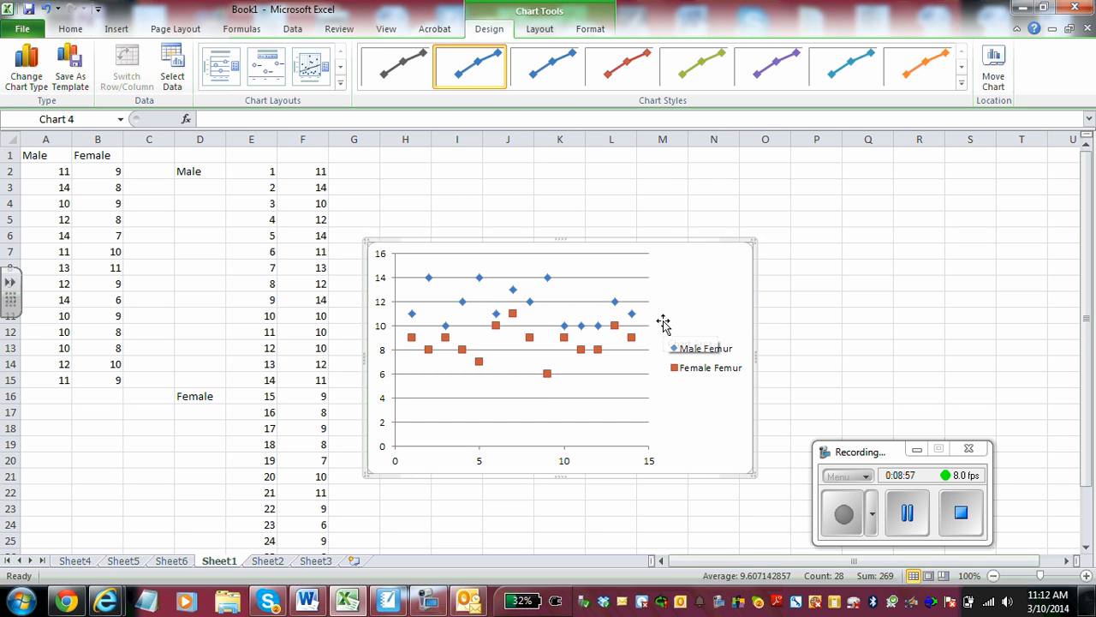